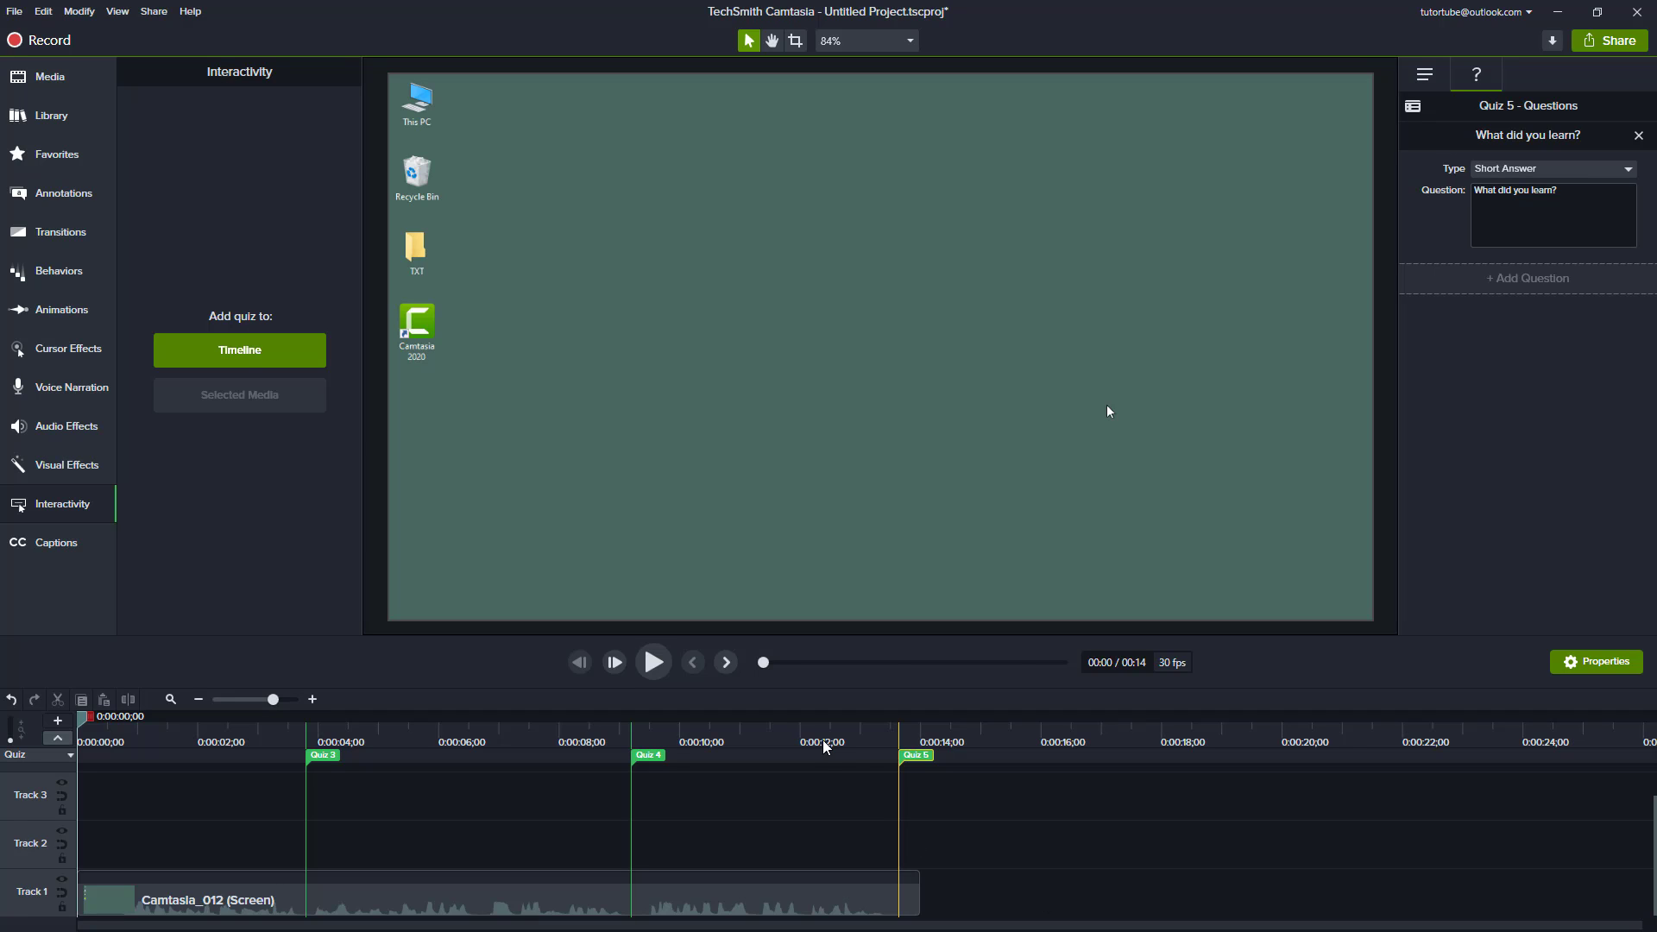
Step: Start a local file production with custom production settings and the MP4 Smart Player (HTML5) format
drag(826, 741, 656, 760)
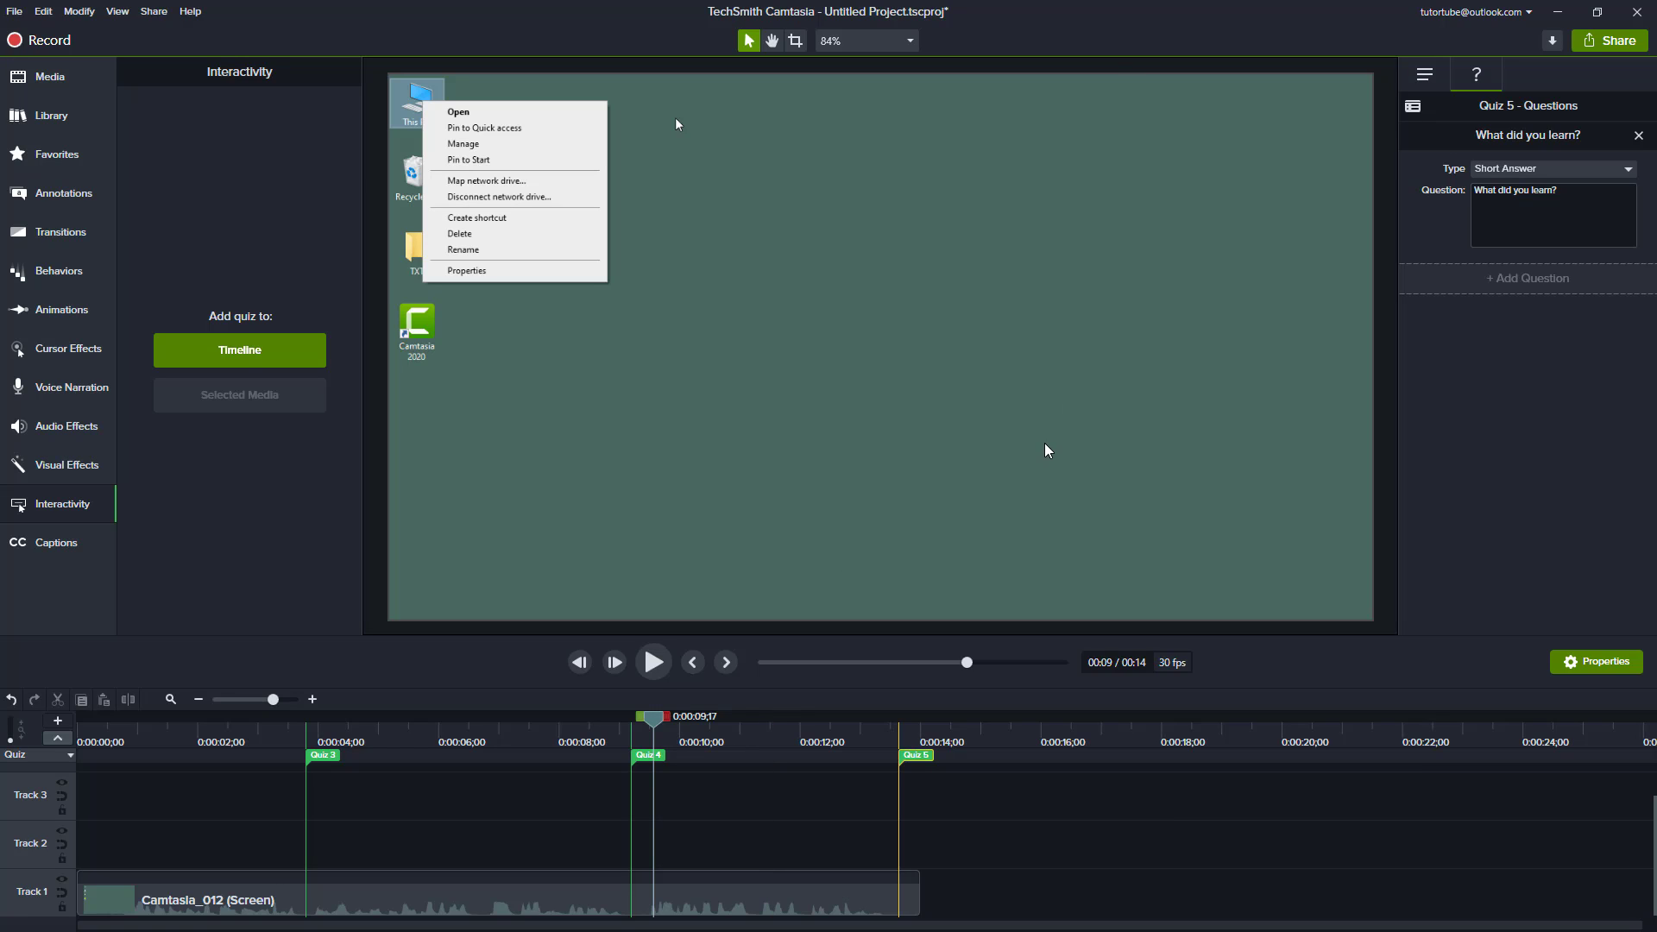
click(1581, 43)
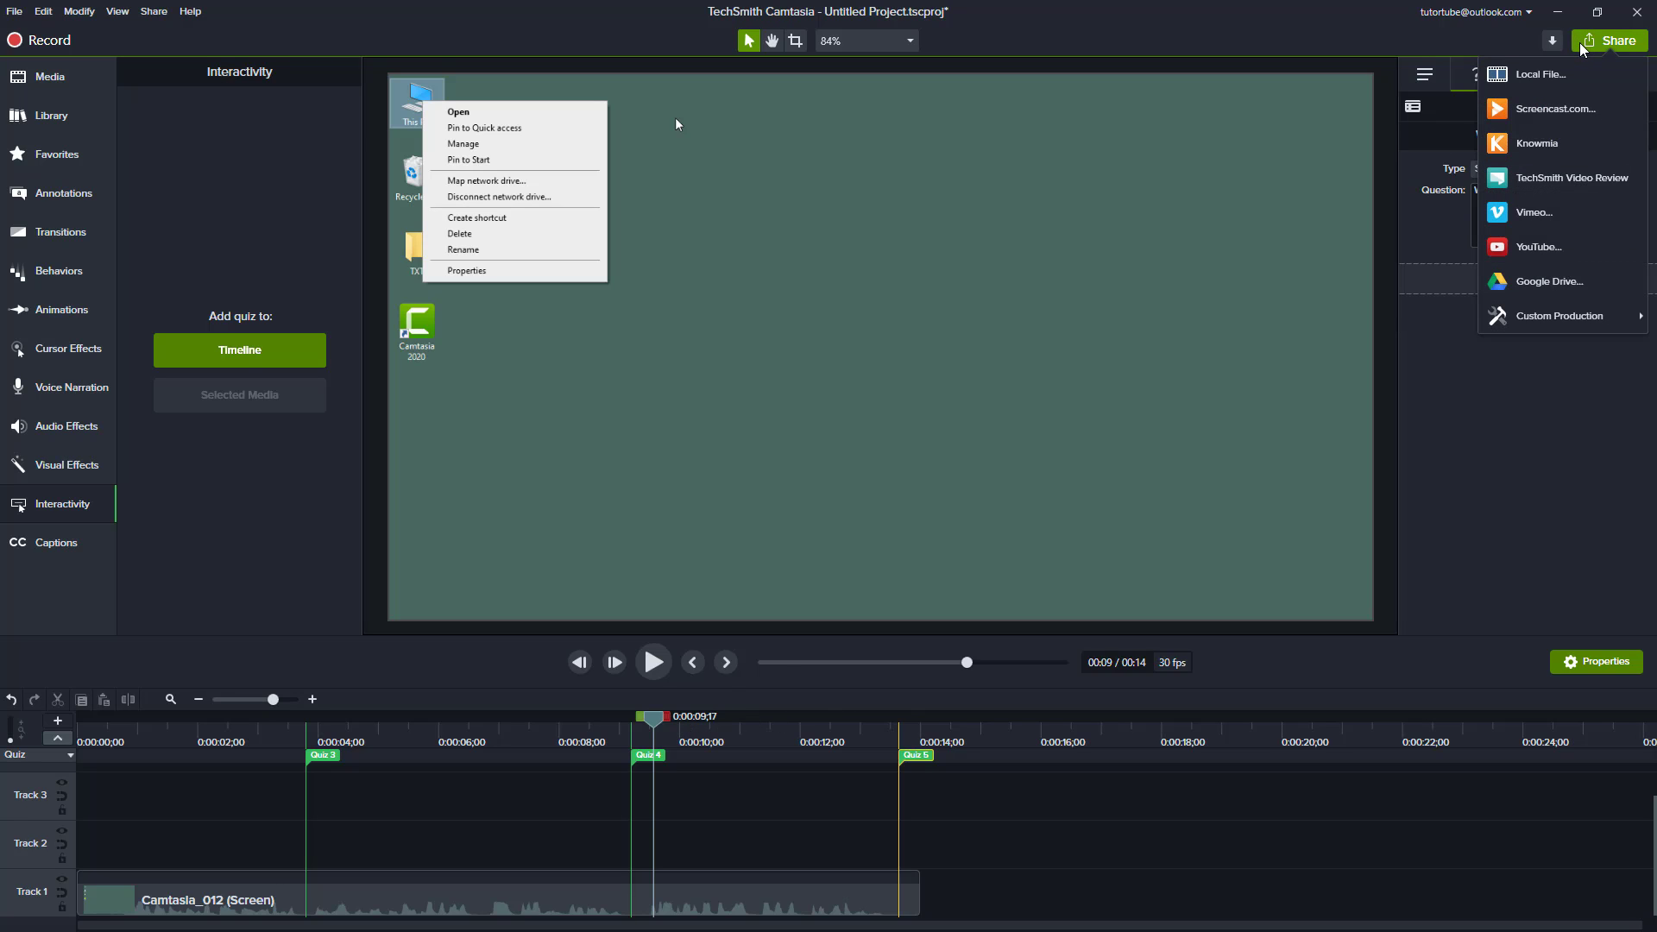
click(1538, 77)
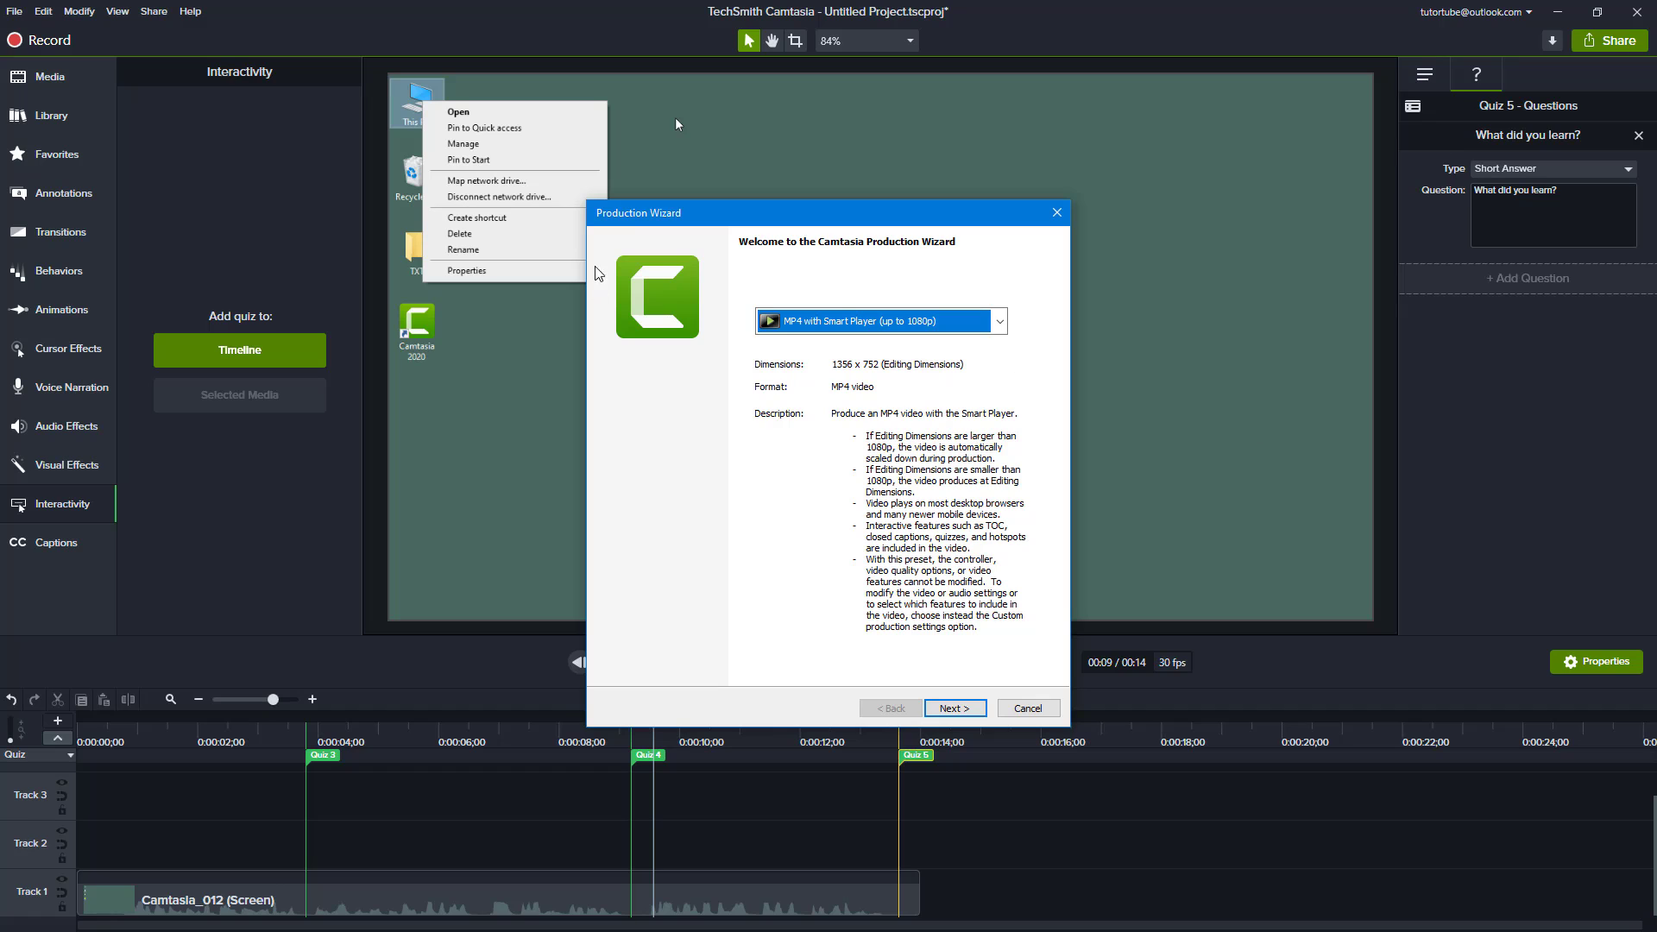
click(872, 324)
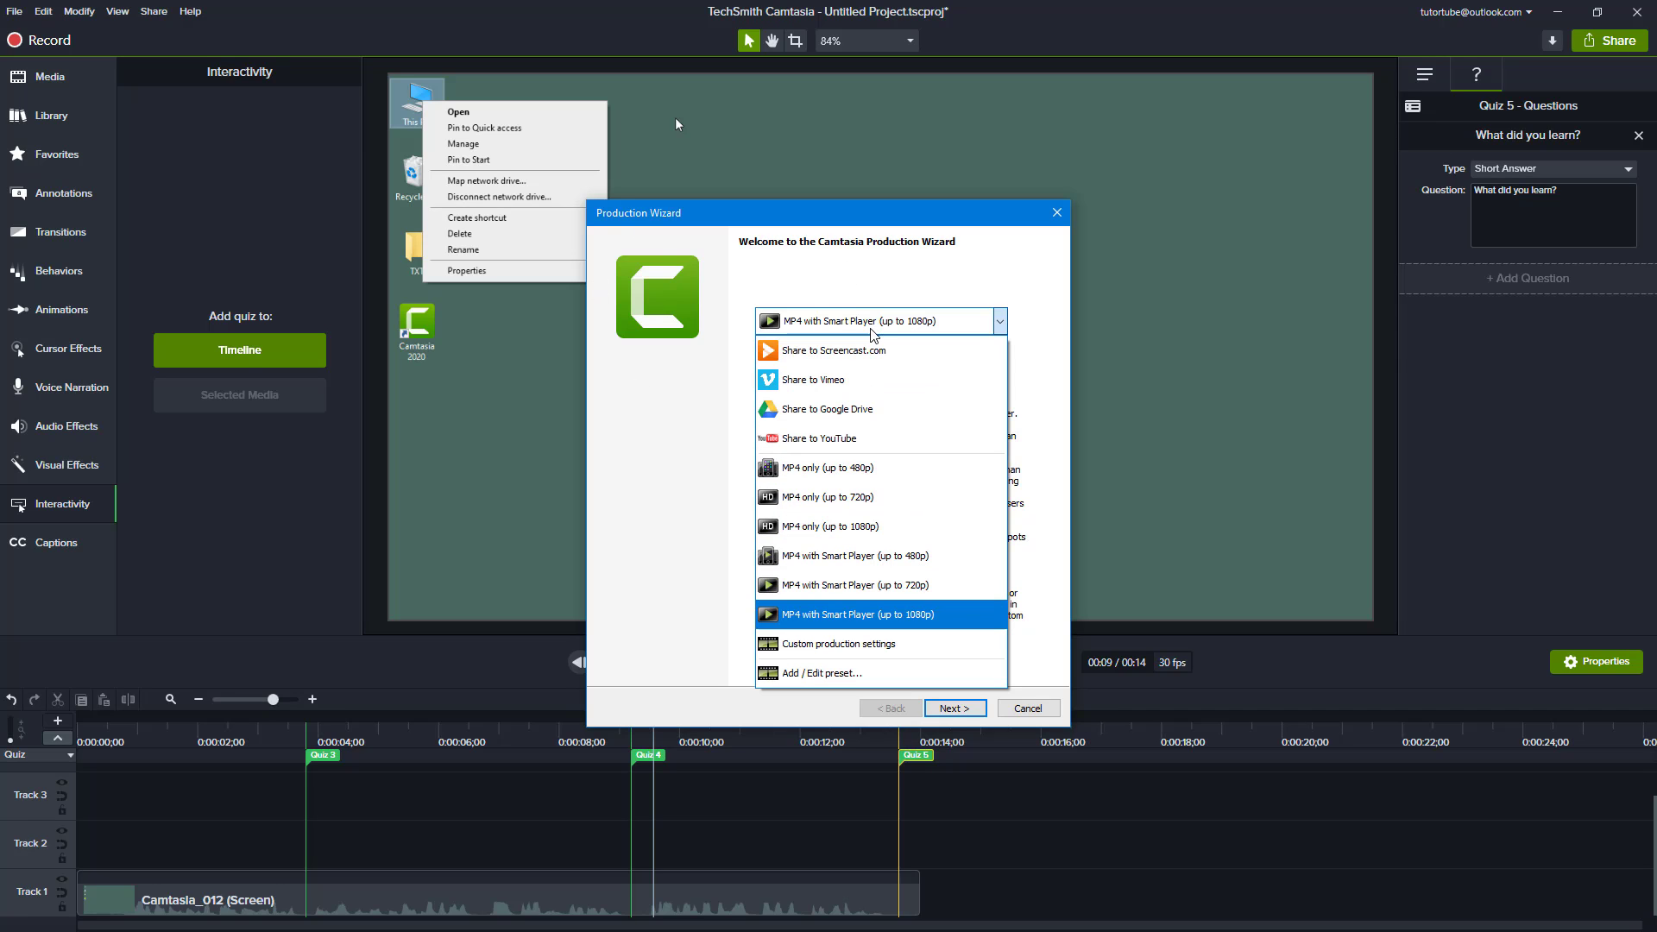
click(831, 648)
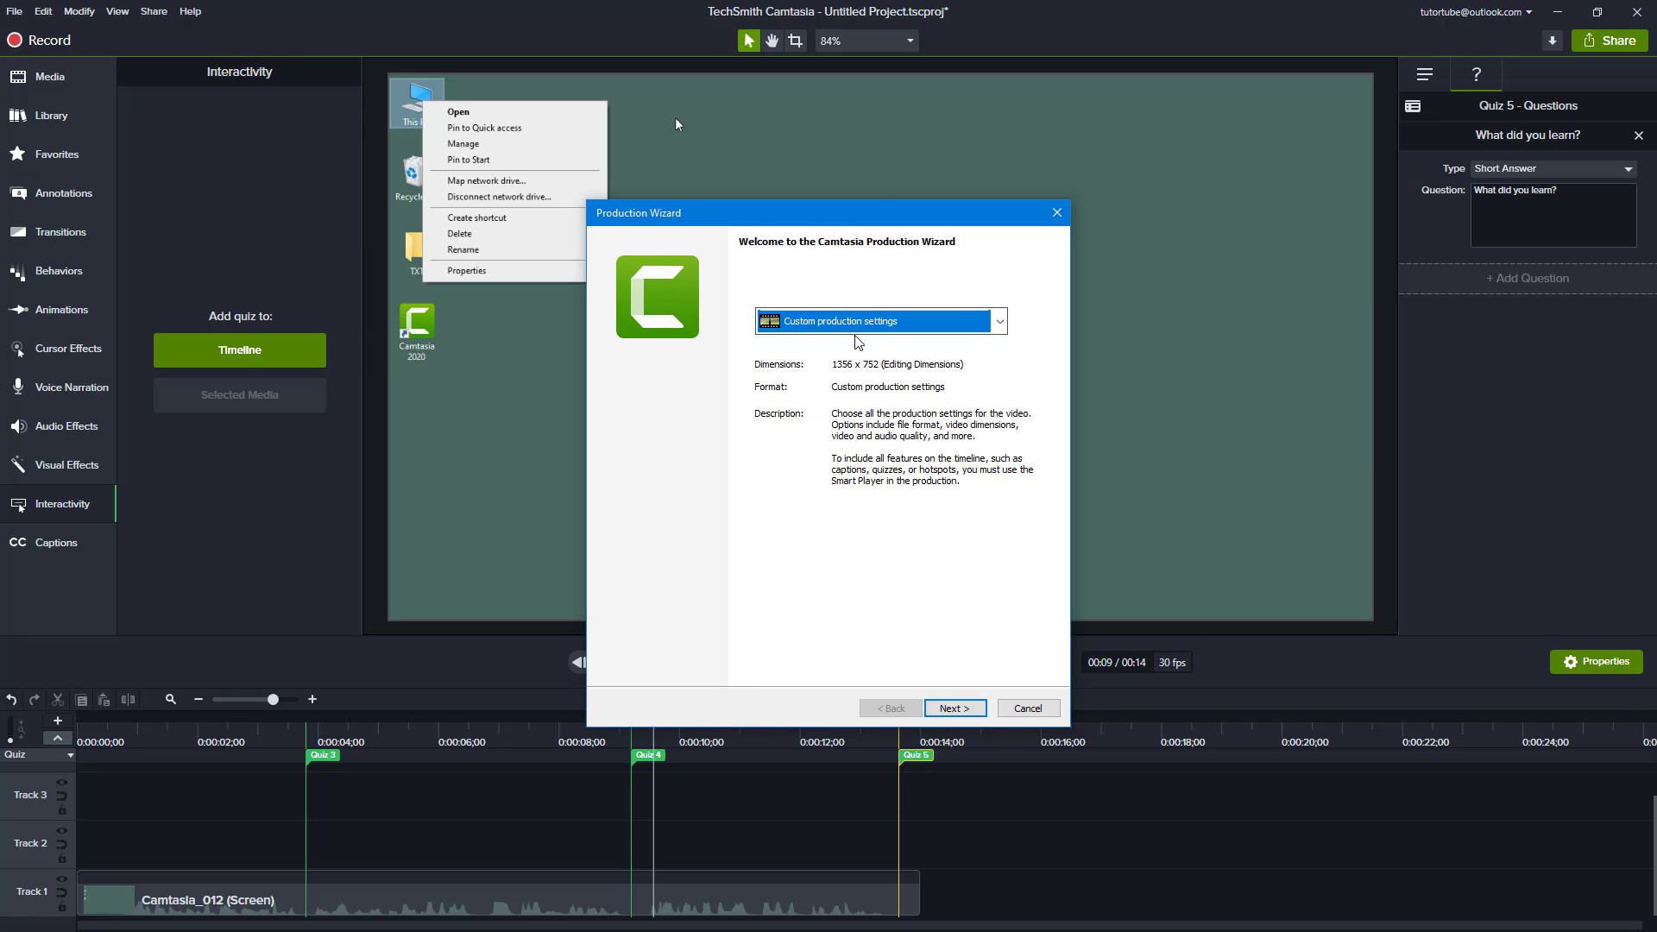
click(955, 708)
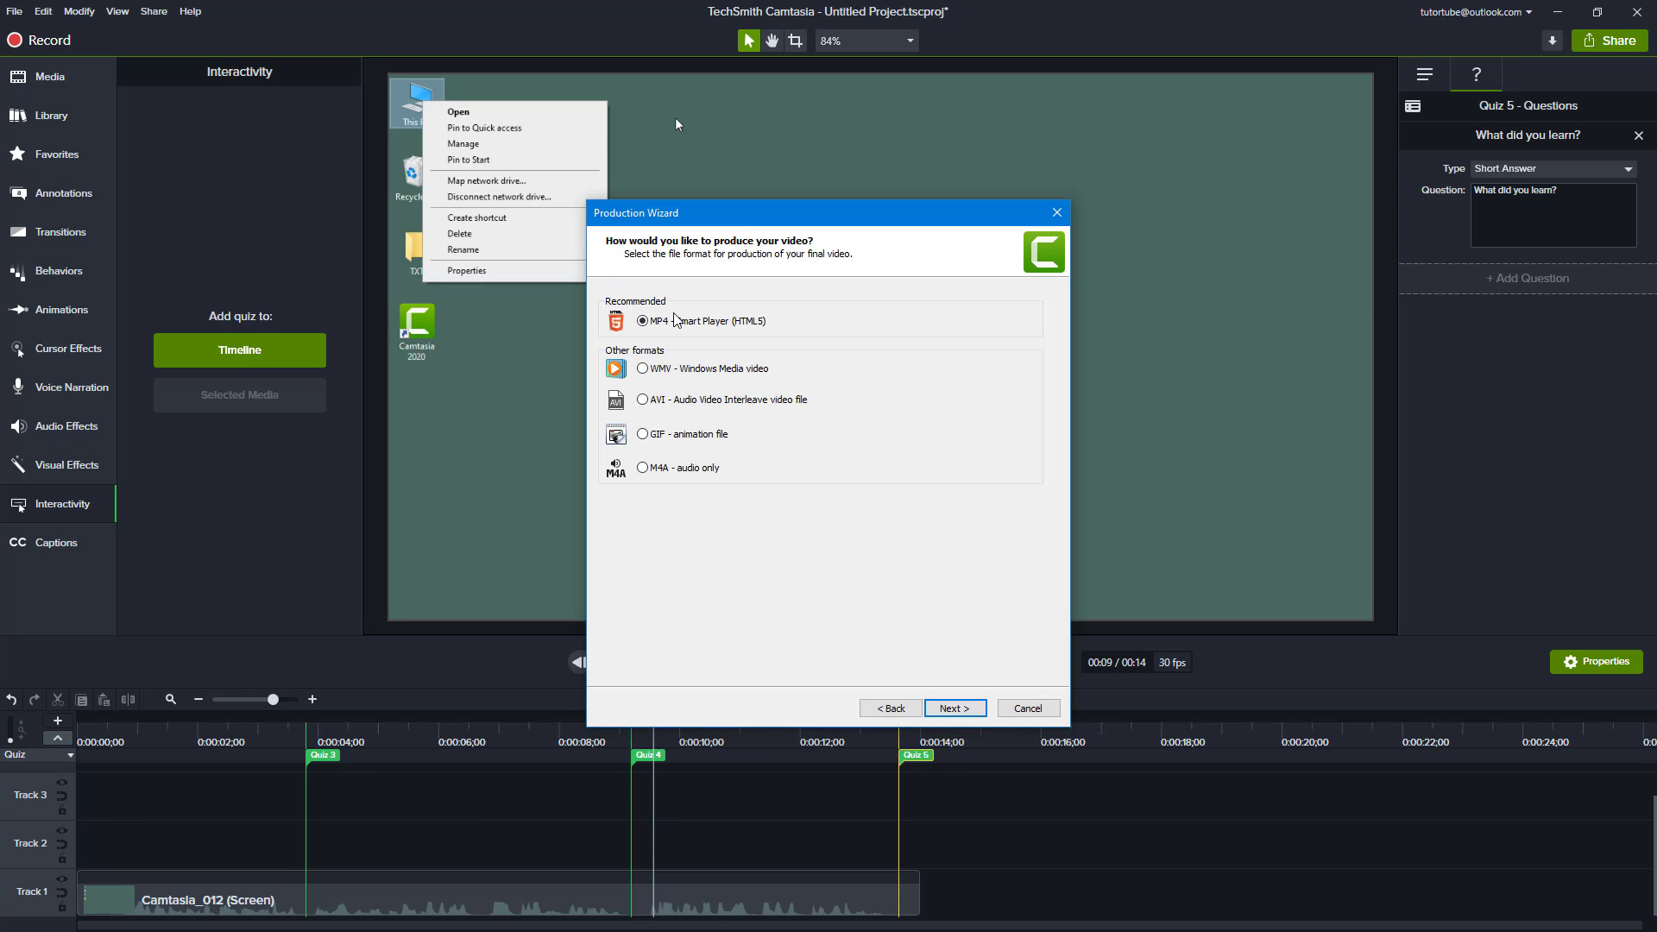
click(953, 709)
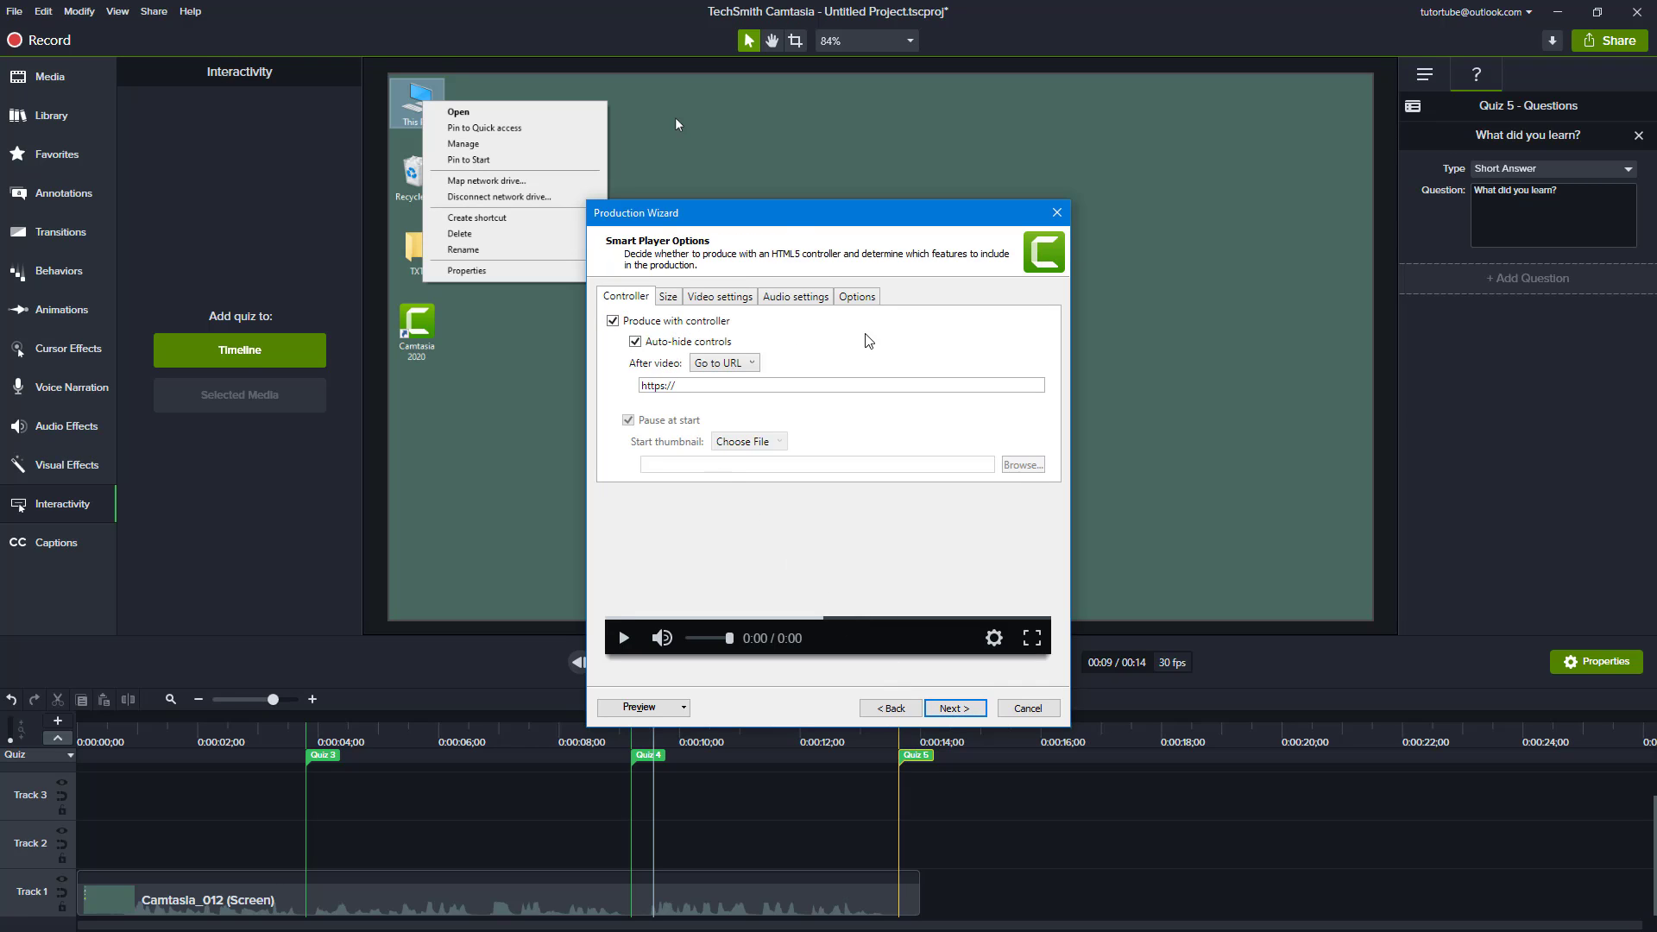
Step: Check the Quizzing setting in the Smart Player options and continue past the video options to quiz reporting
click(857, 297)
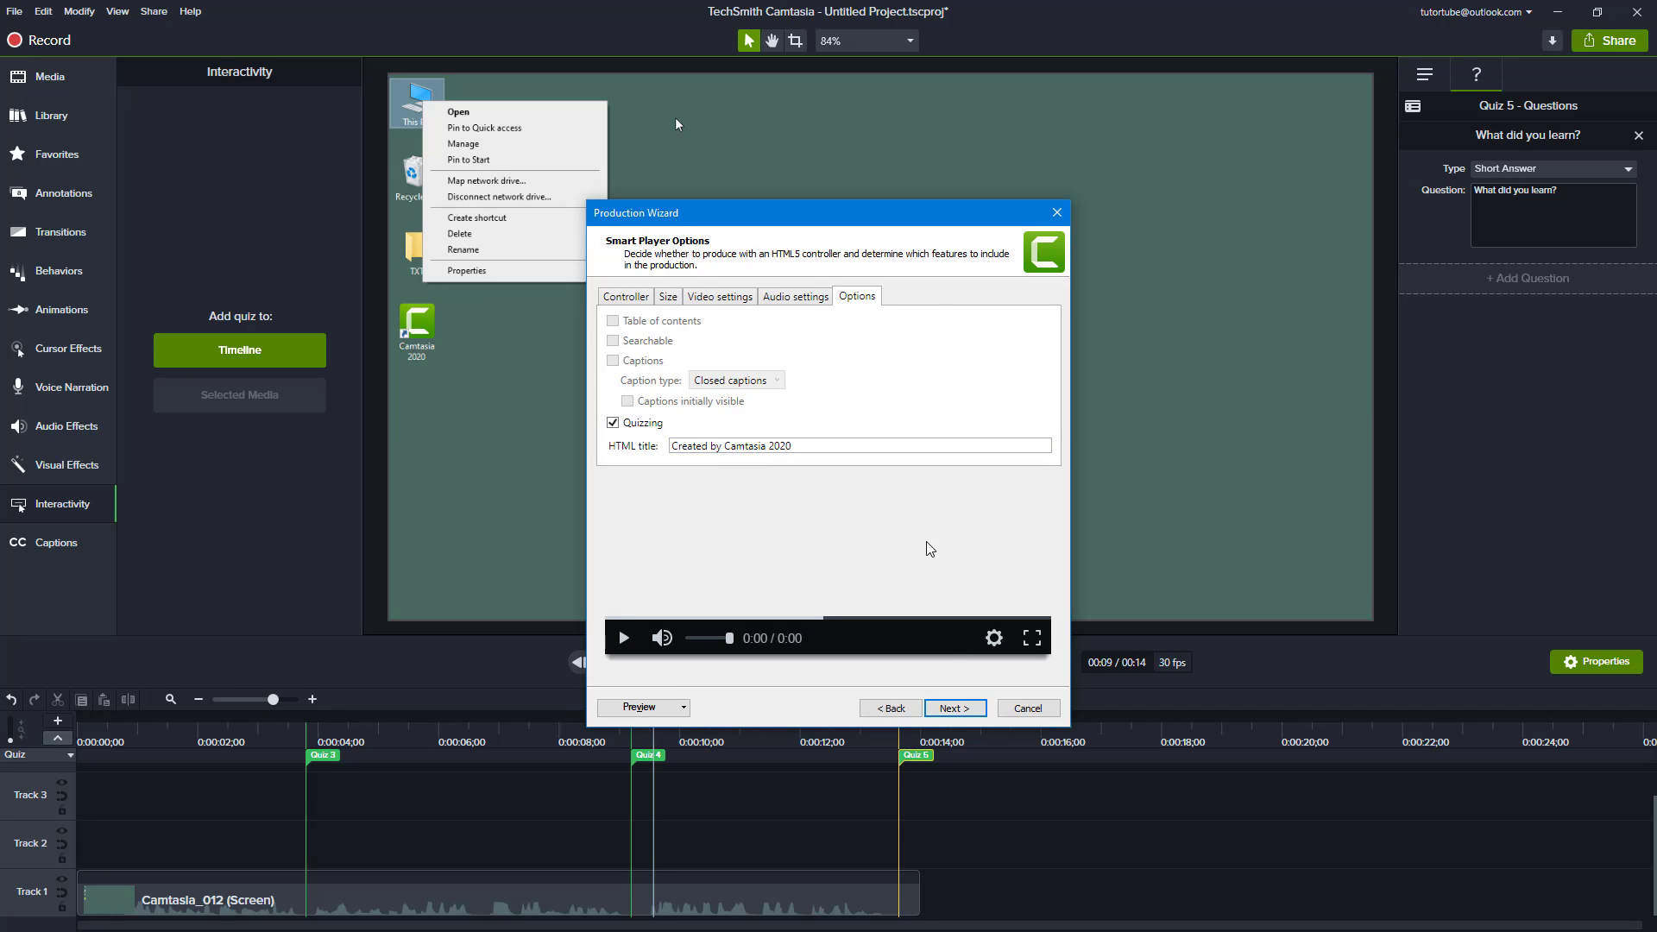
click(956, 709)
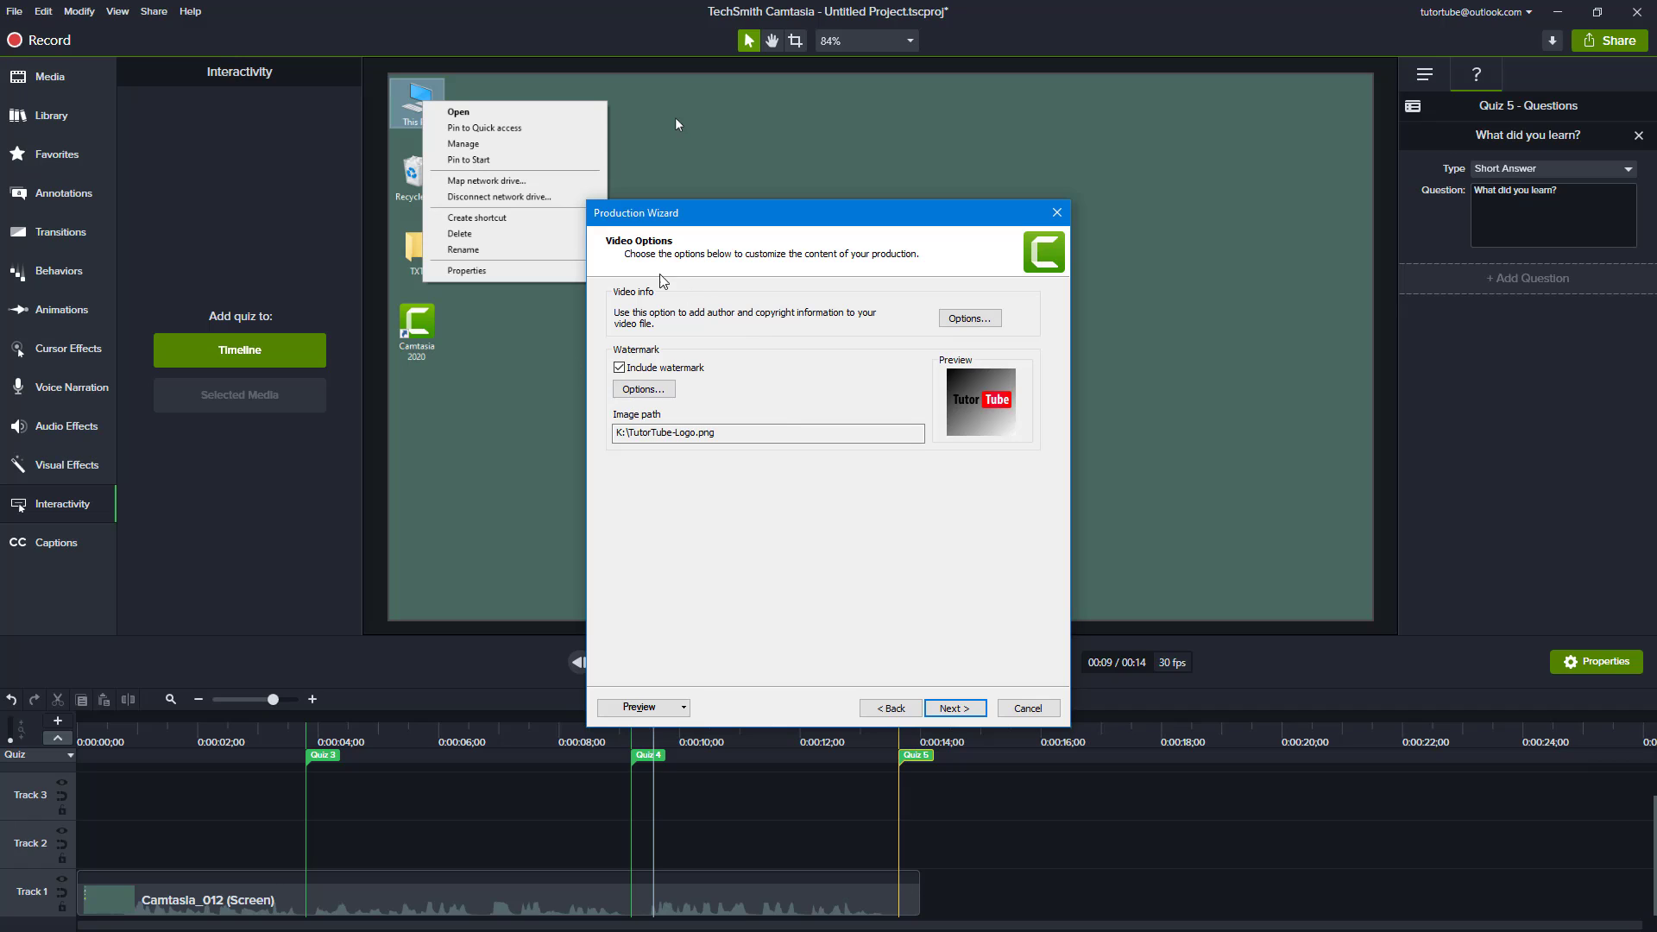
click(956, 710)
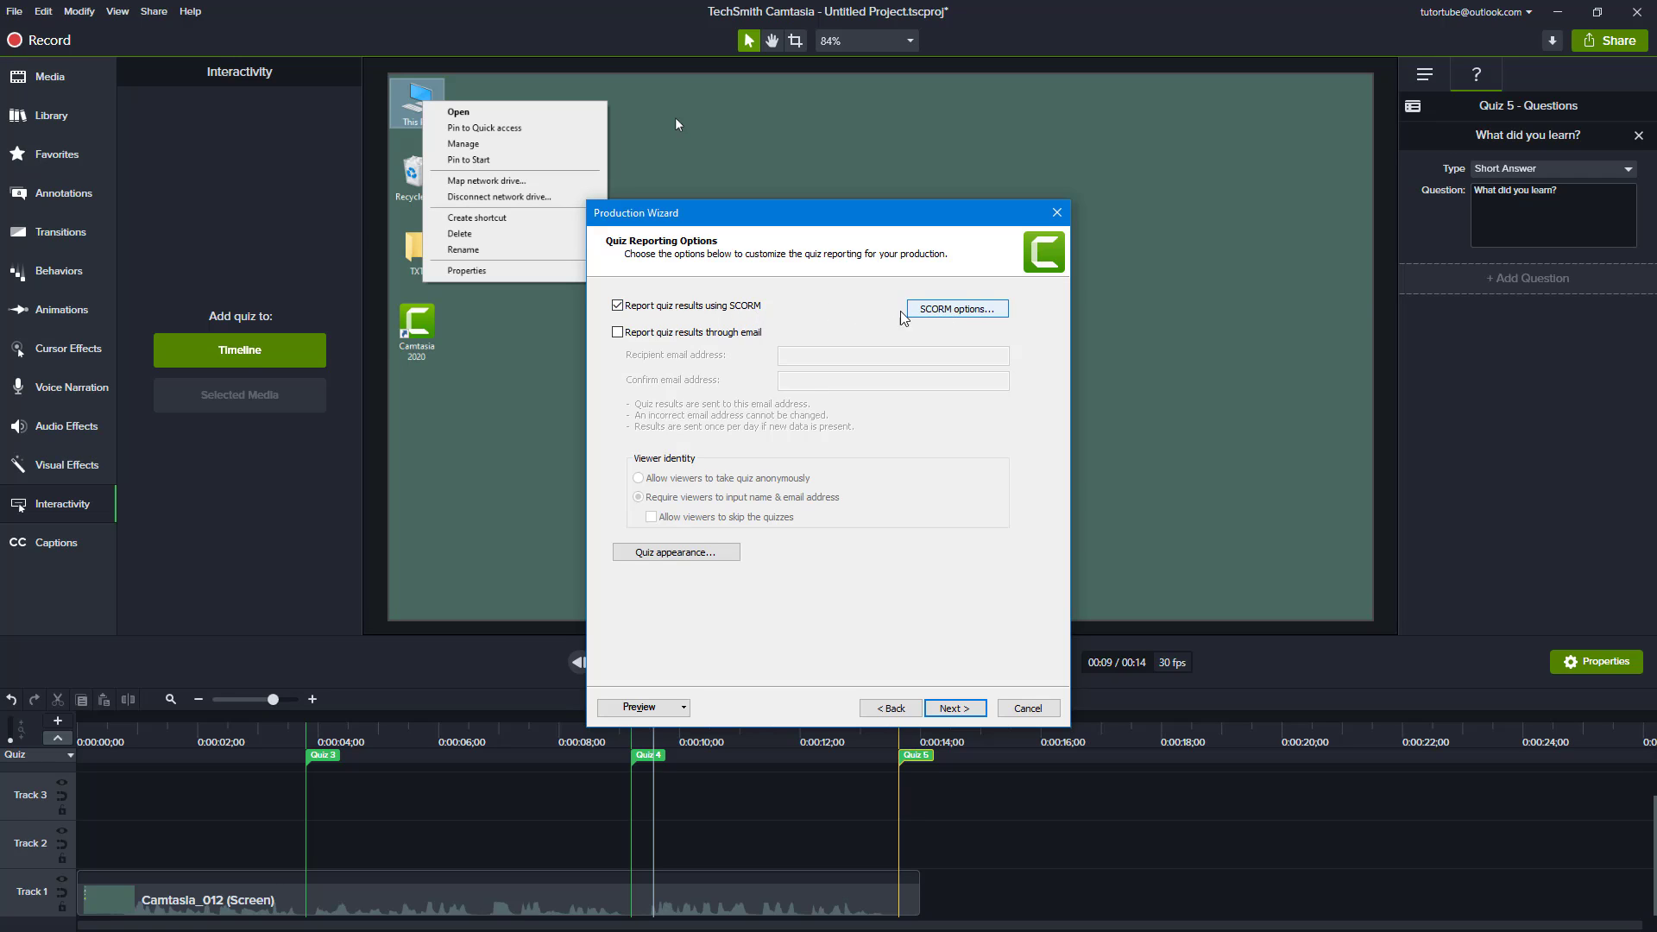
Step: Review and accept the SCORM manifest options, then turn off reporting quiz results using SCORM
click(955, 309)
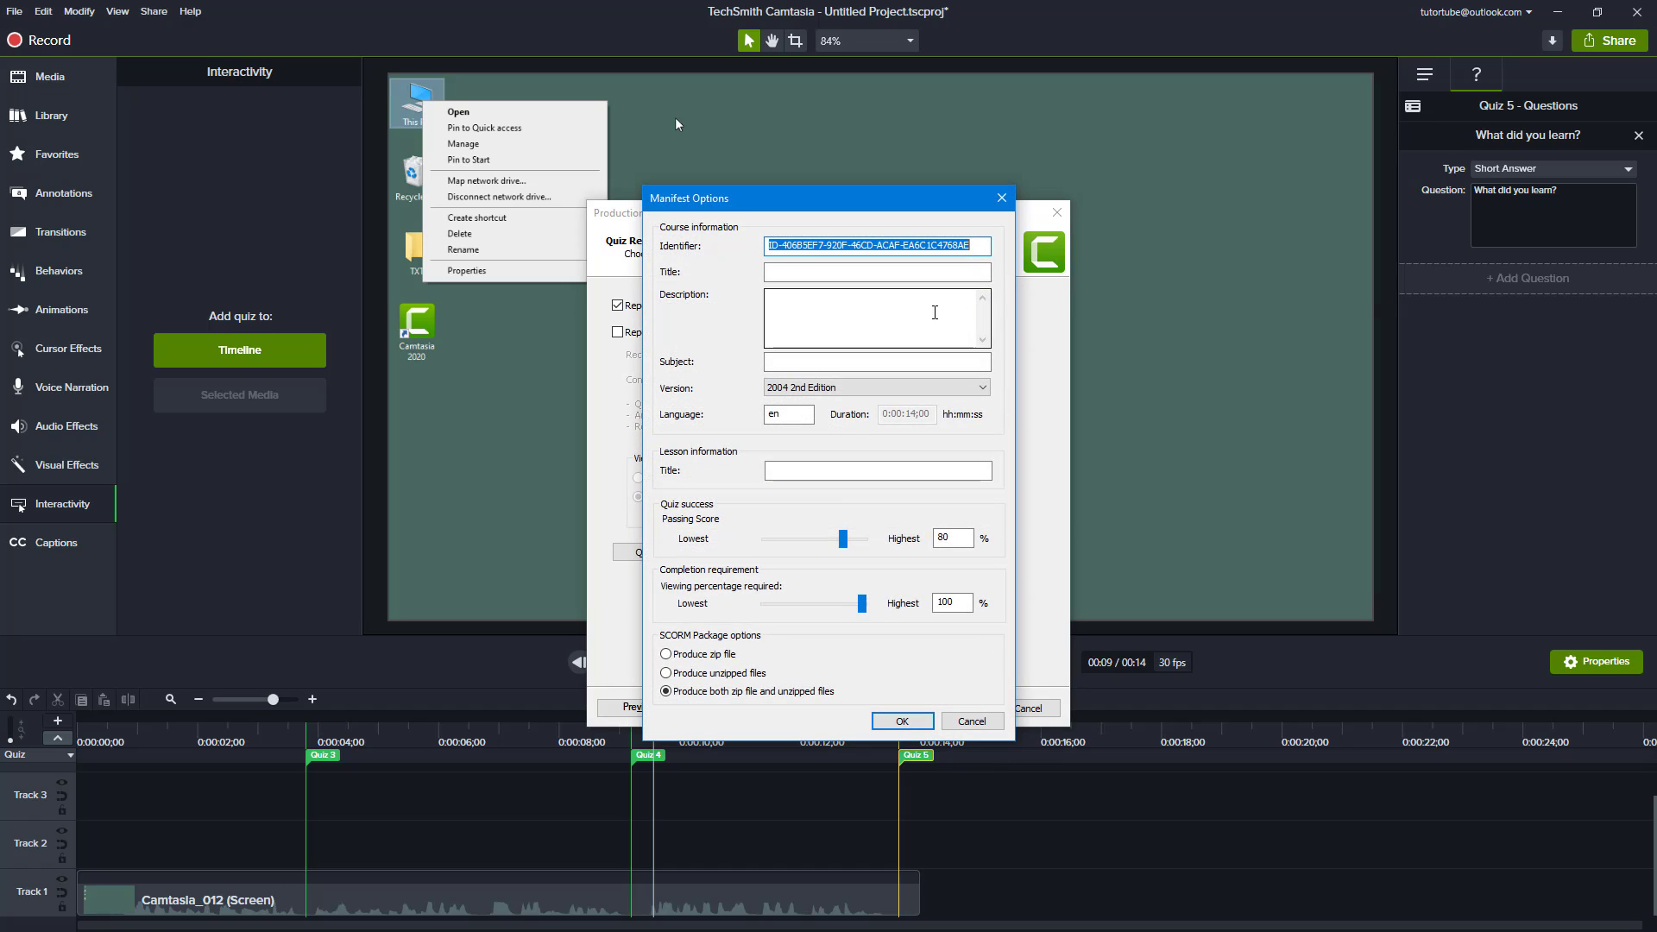
click(819, 271)
click(833, 360)
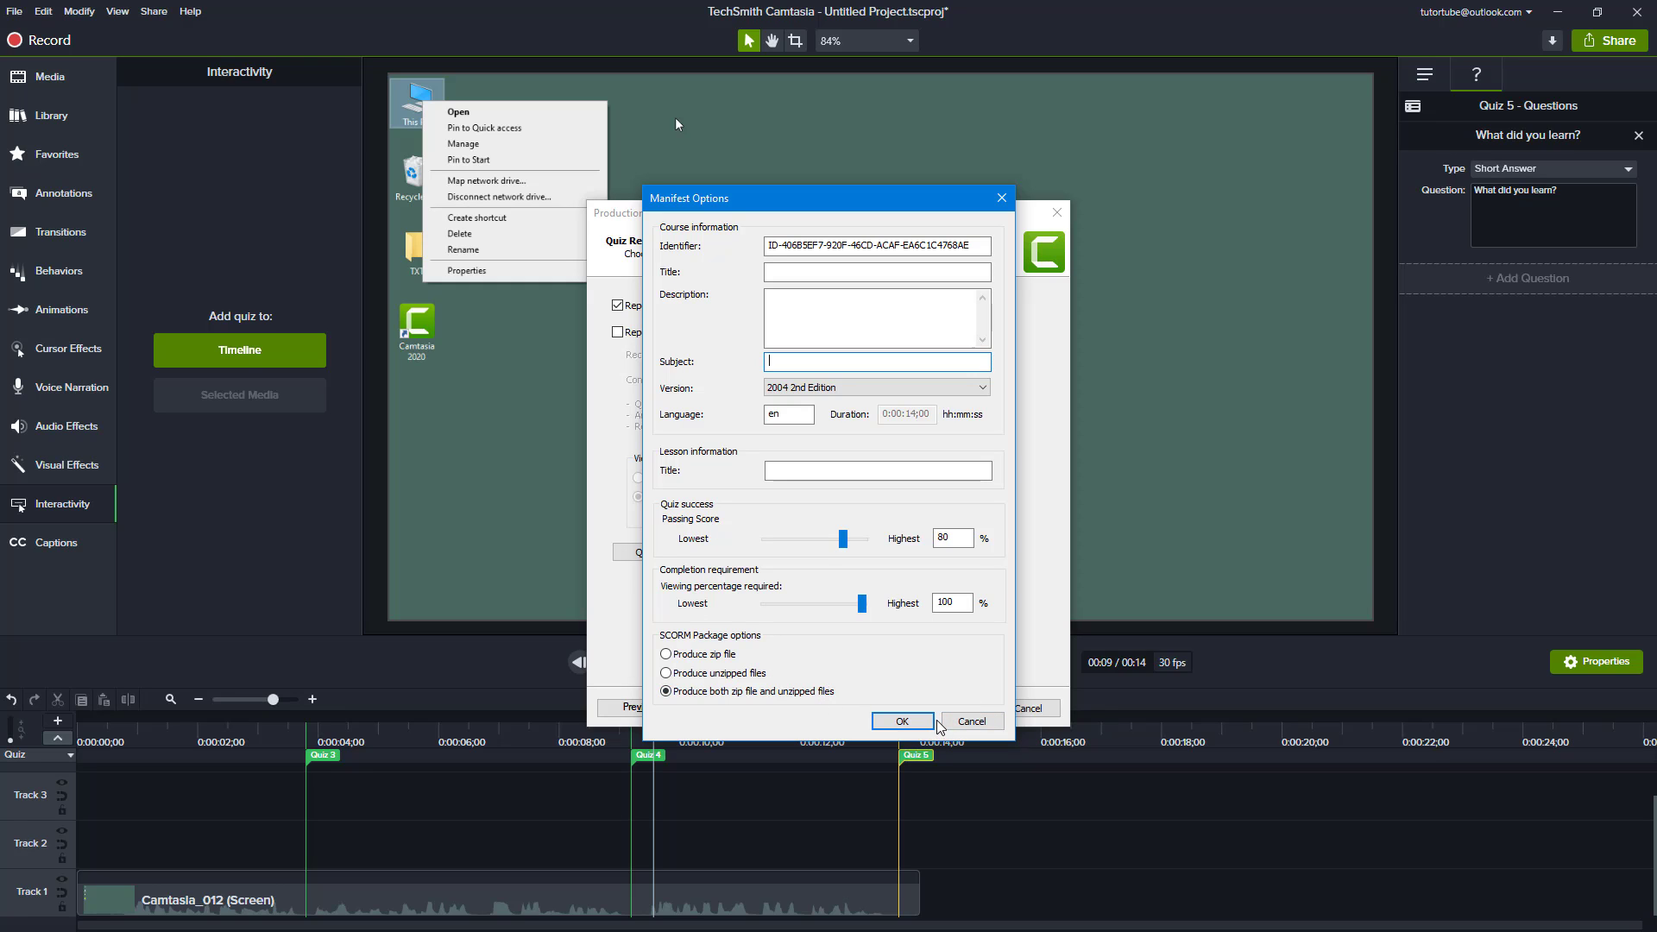
click(906, 721)
click(668, 308)
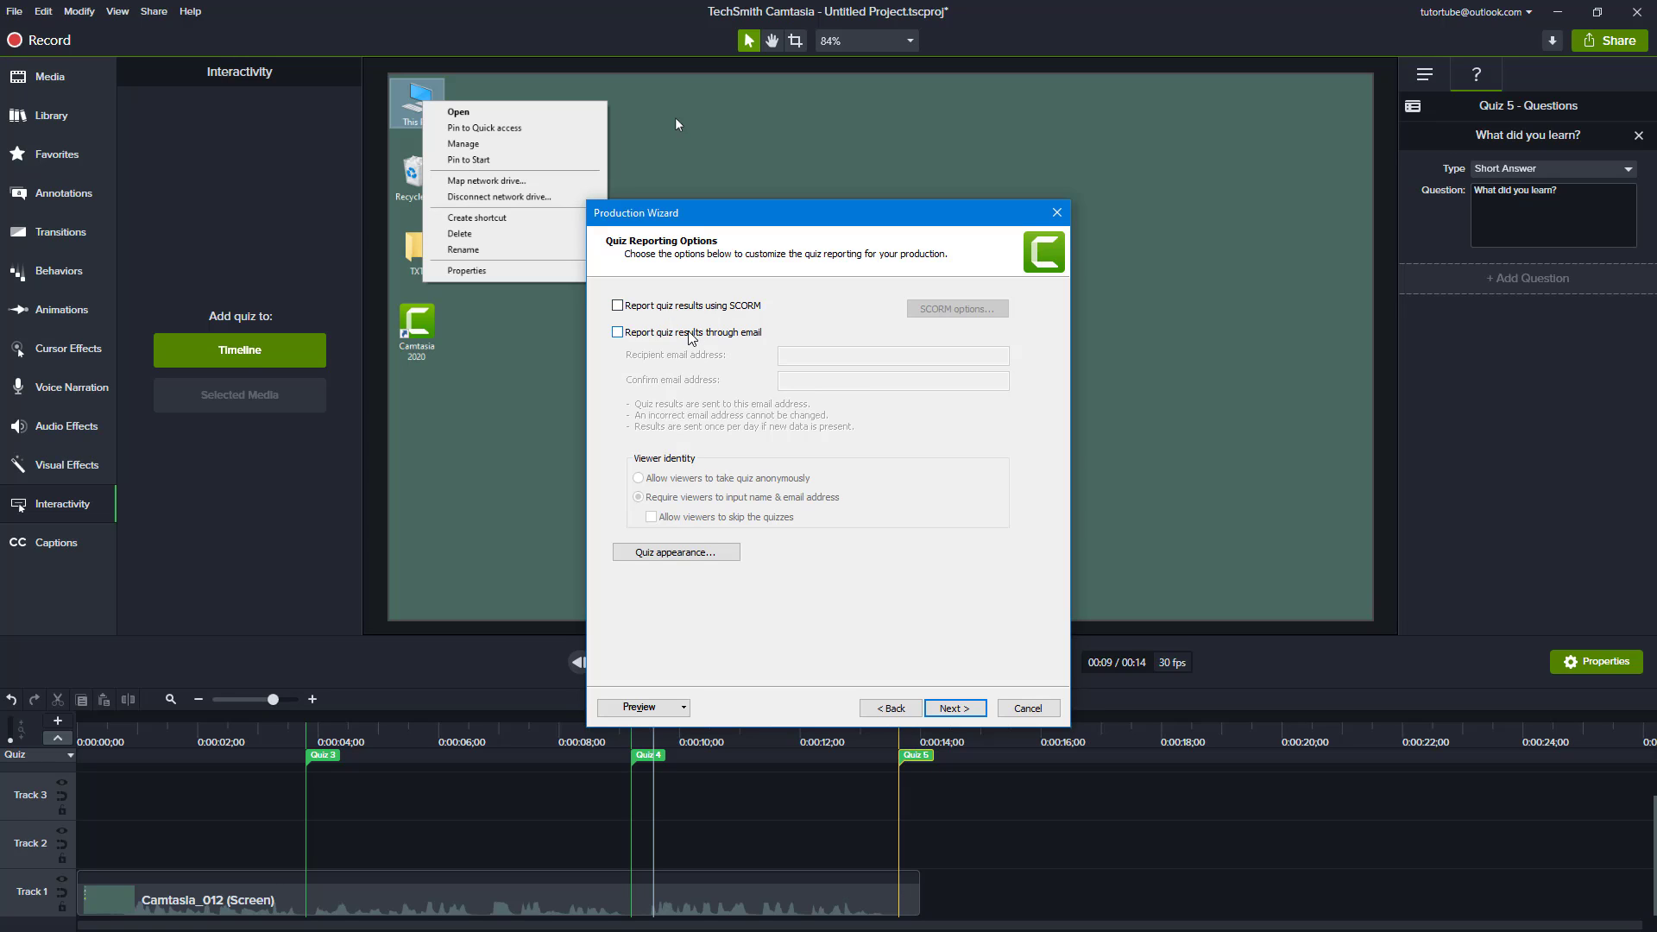
Step: Try reporting quiz results through email, including the option that allows viewers to skip the quizzes
click(690, 334)
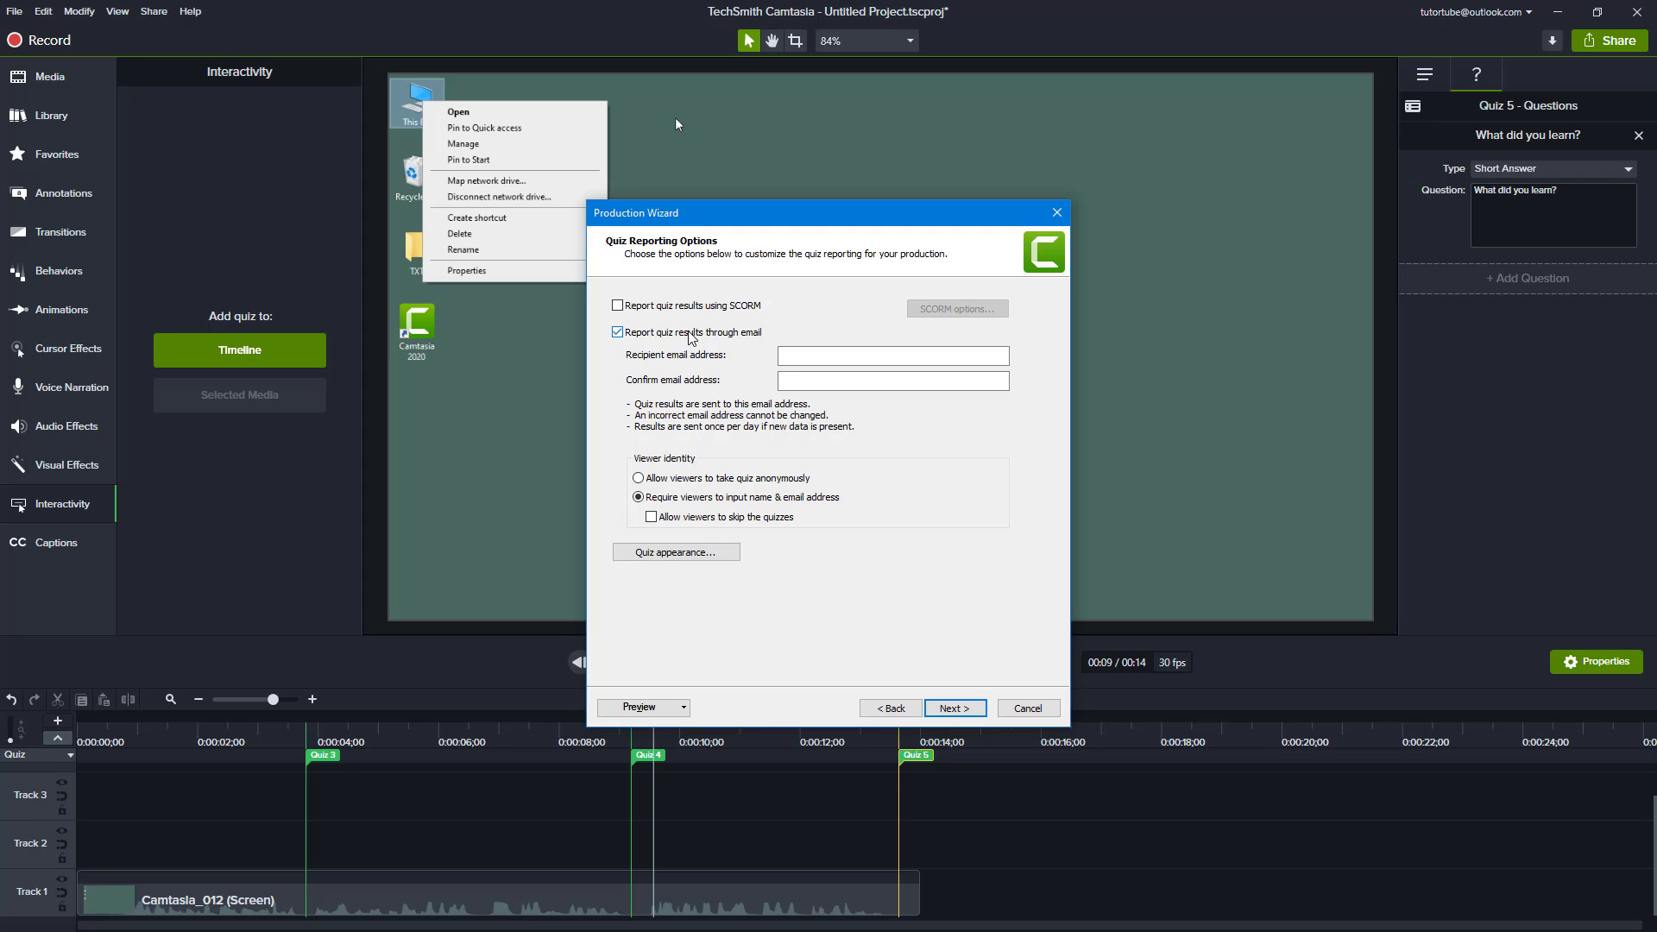
click(861, 355)
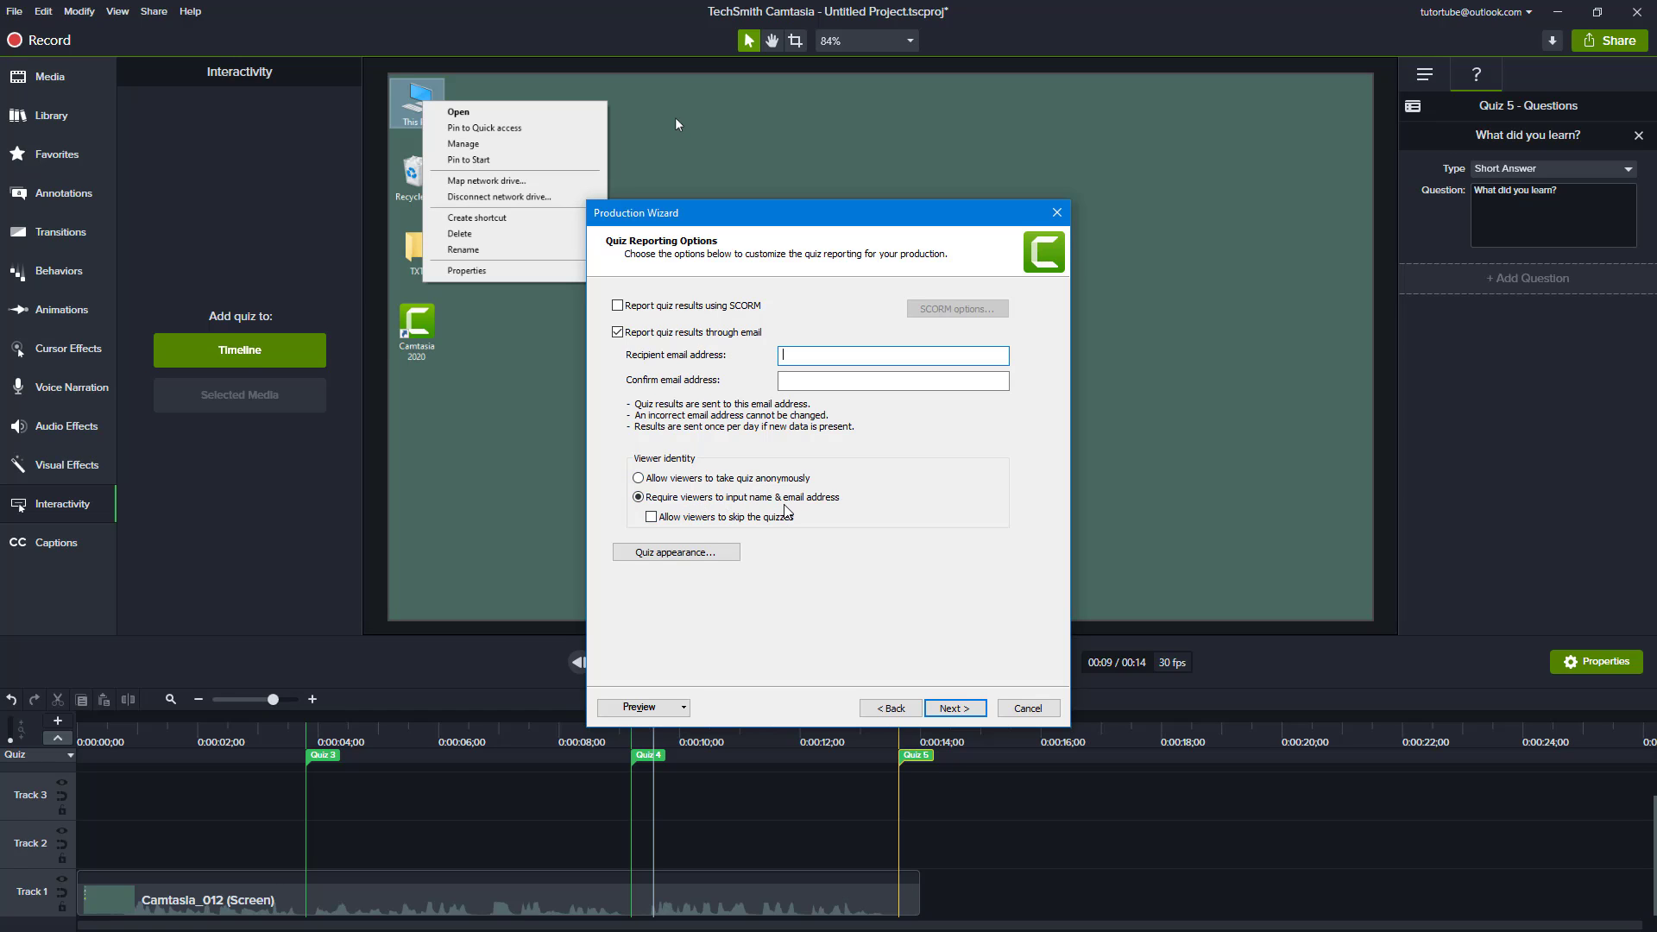
click(718, 517)
click(718, 521)
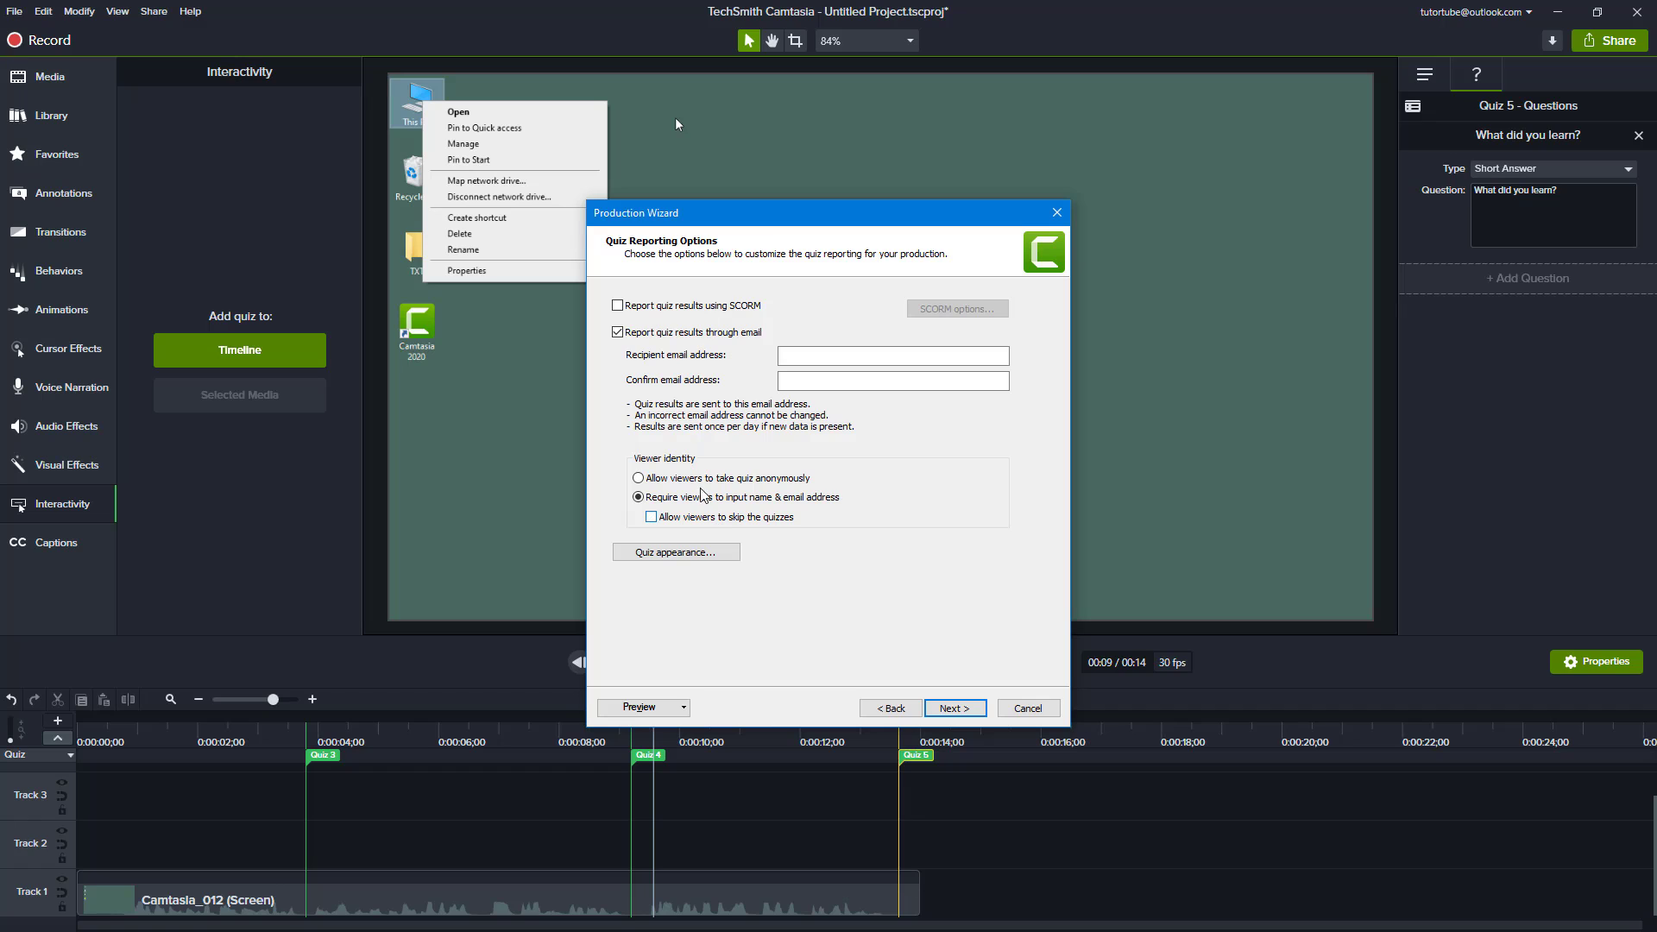
click(682, 334)
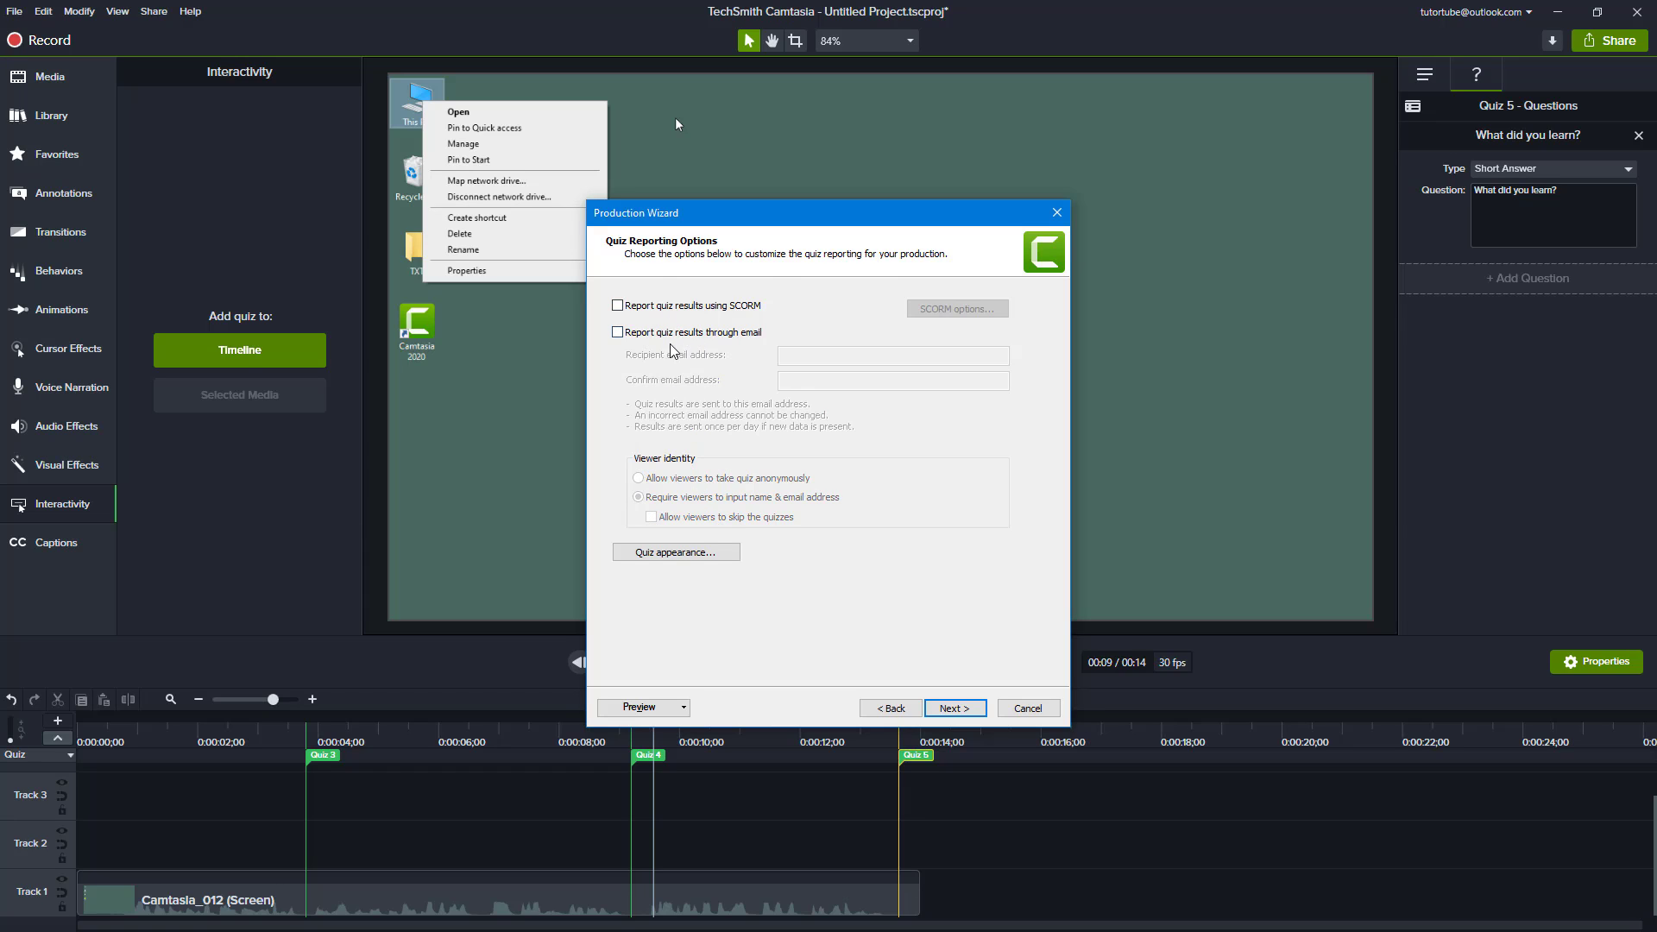
Step: Set the 'Submit Answers' button label to "Submit" in the quiz appearance settings
click(699, 557)
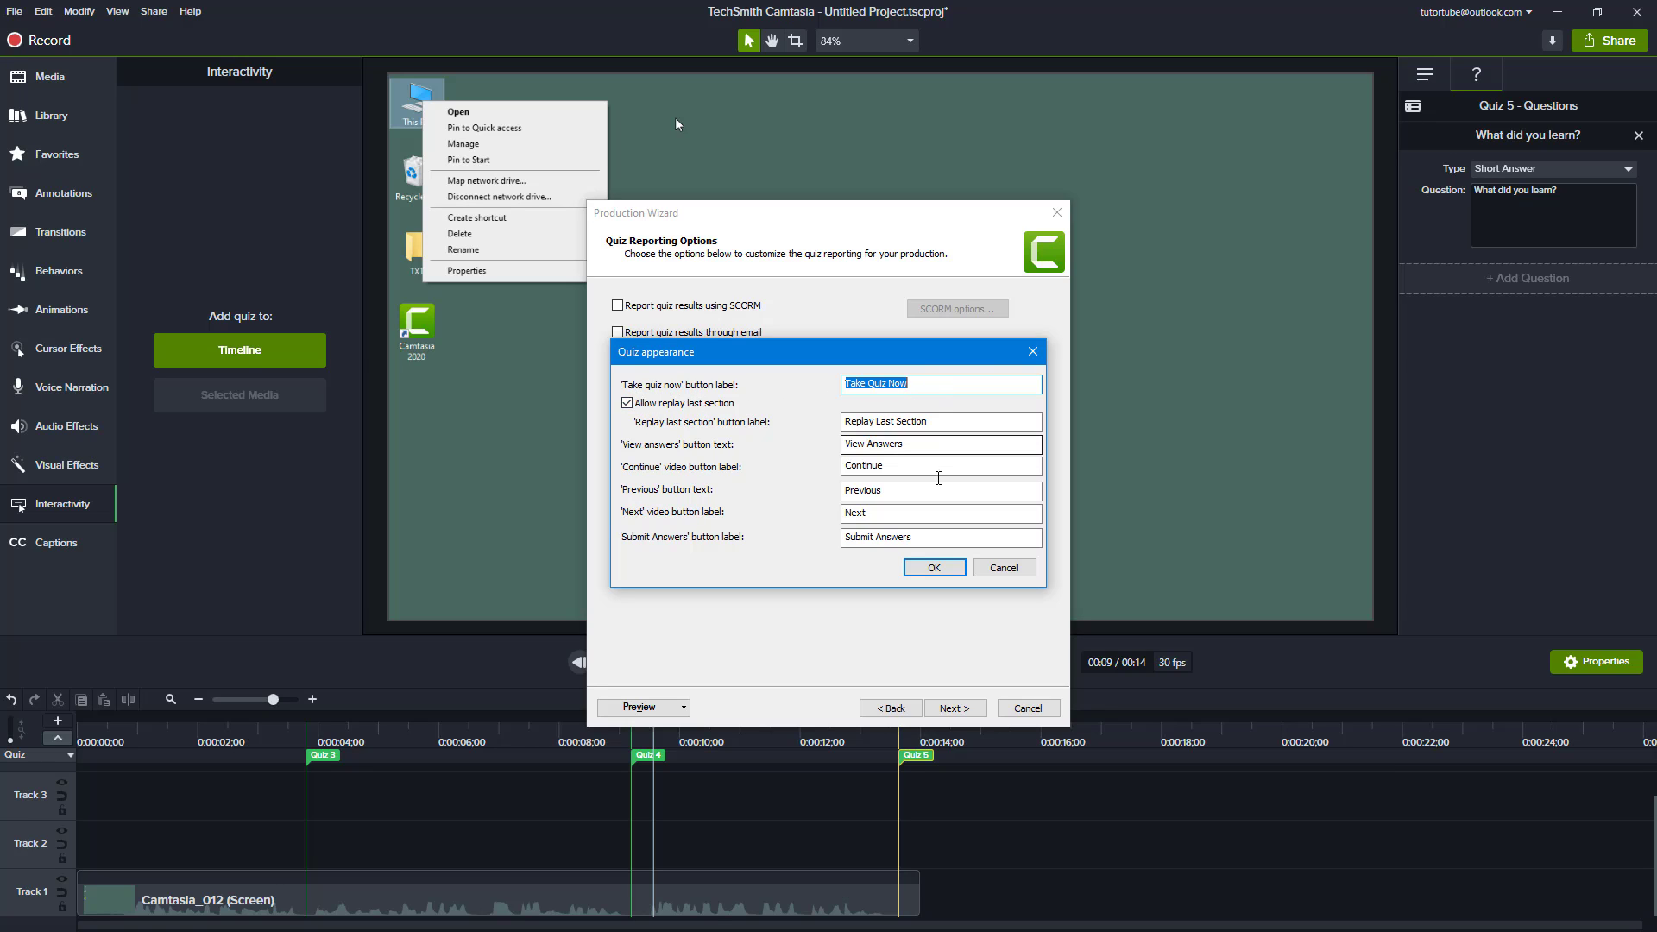
click(897, 495)
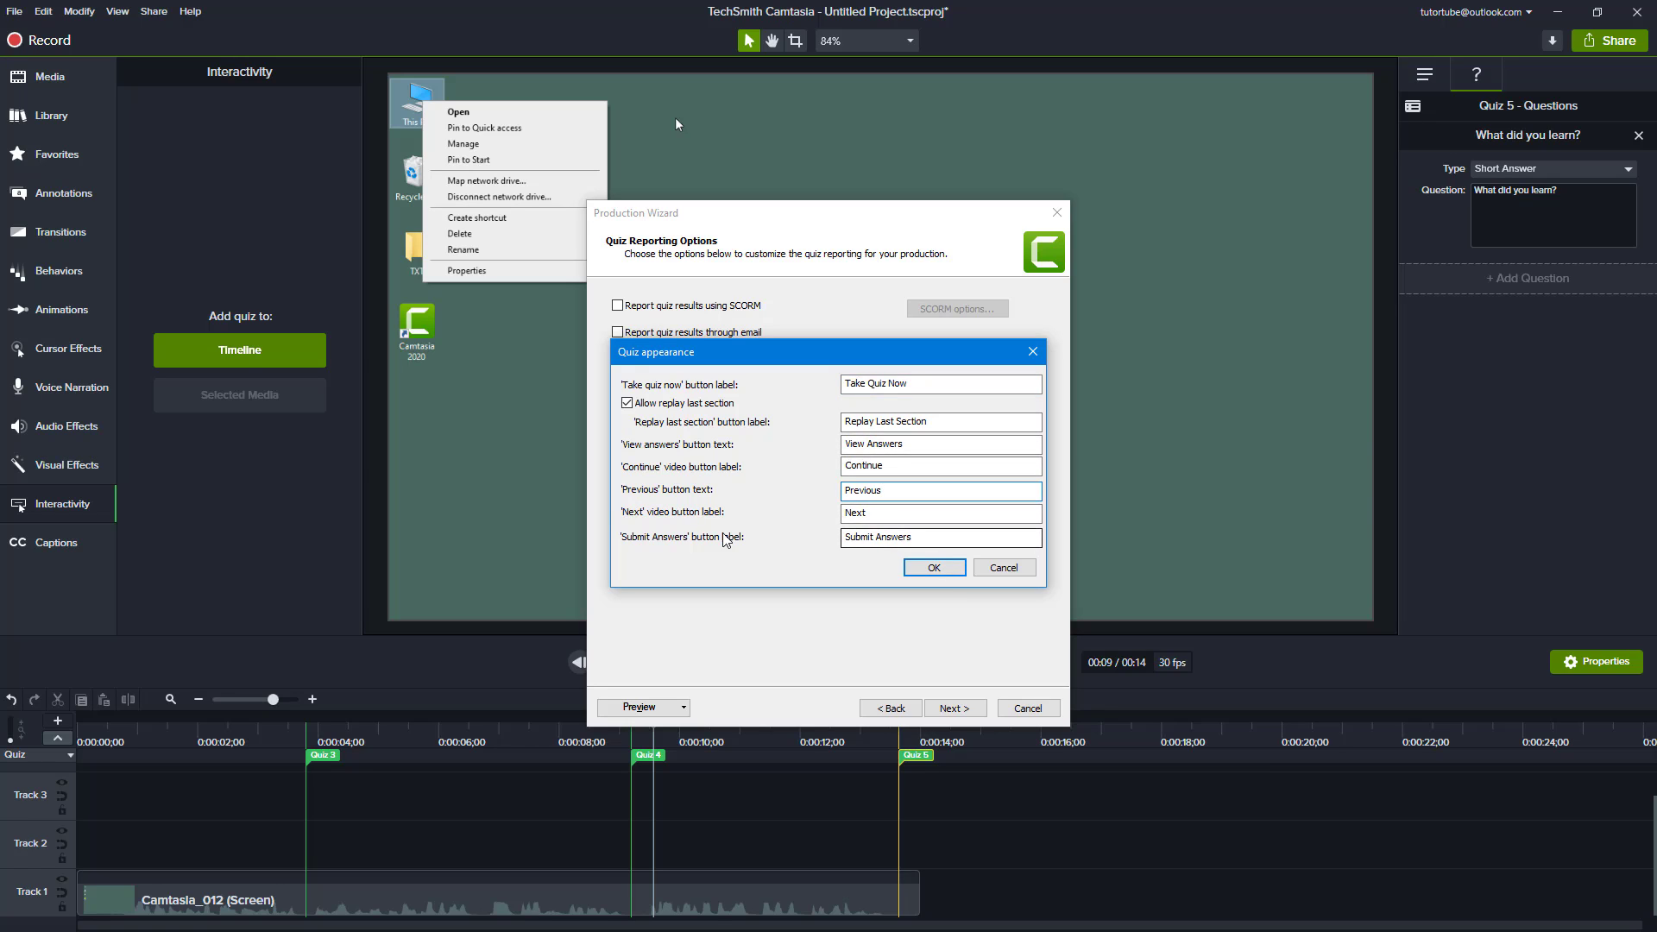
drag(874, 536, 984, 537)
key(BackSpace)
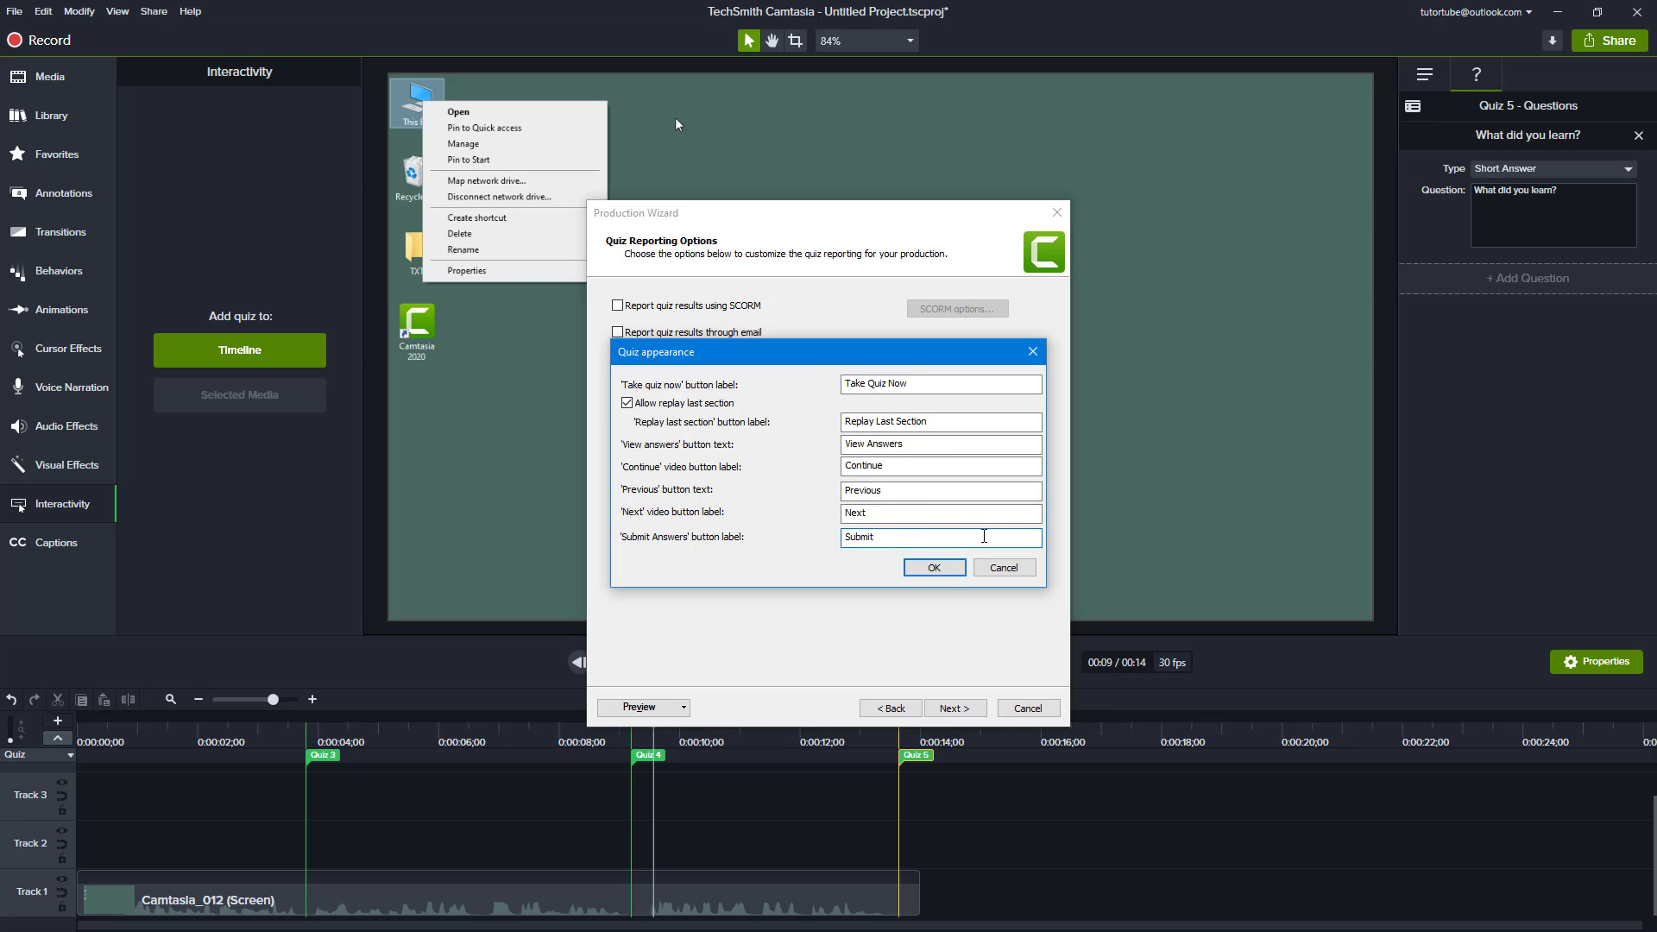
click(941, 570)
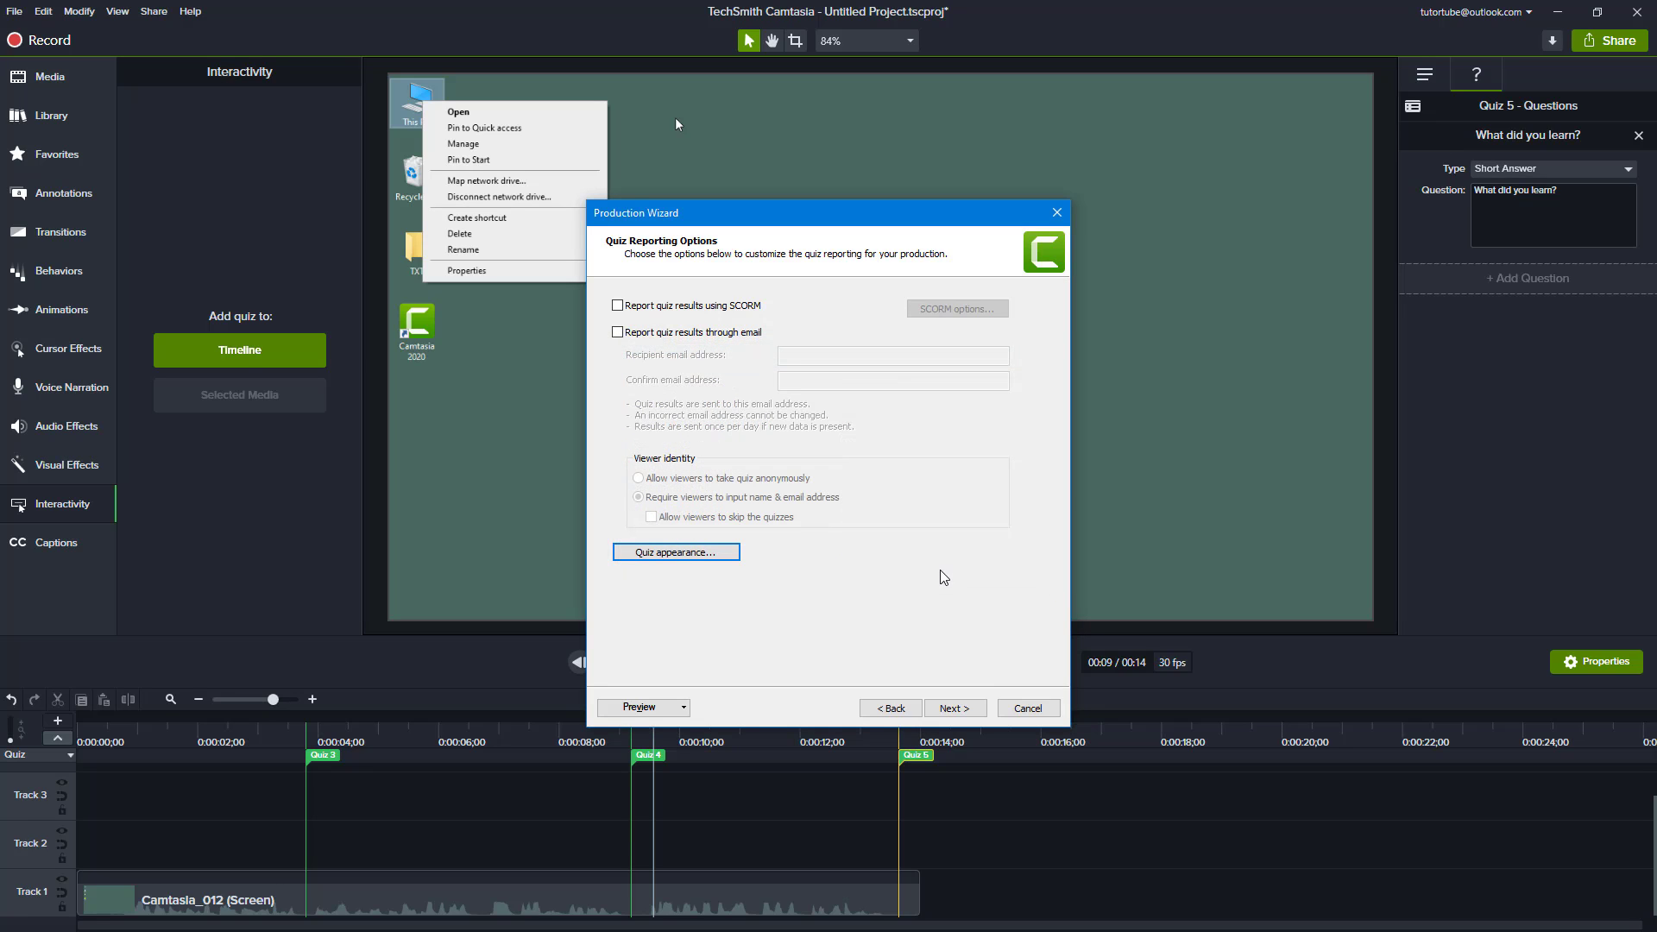
Step: Continue to the output settings and set the production name to "Test"
click(956, 708)
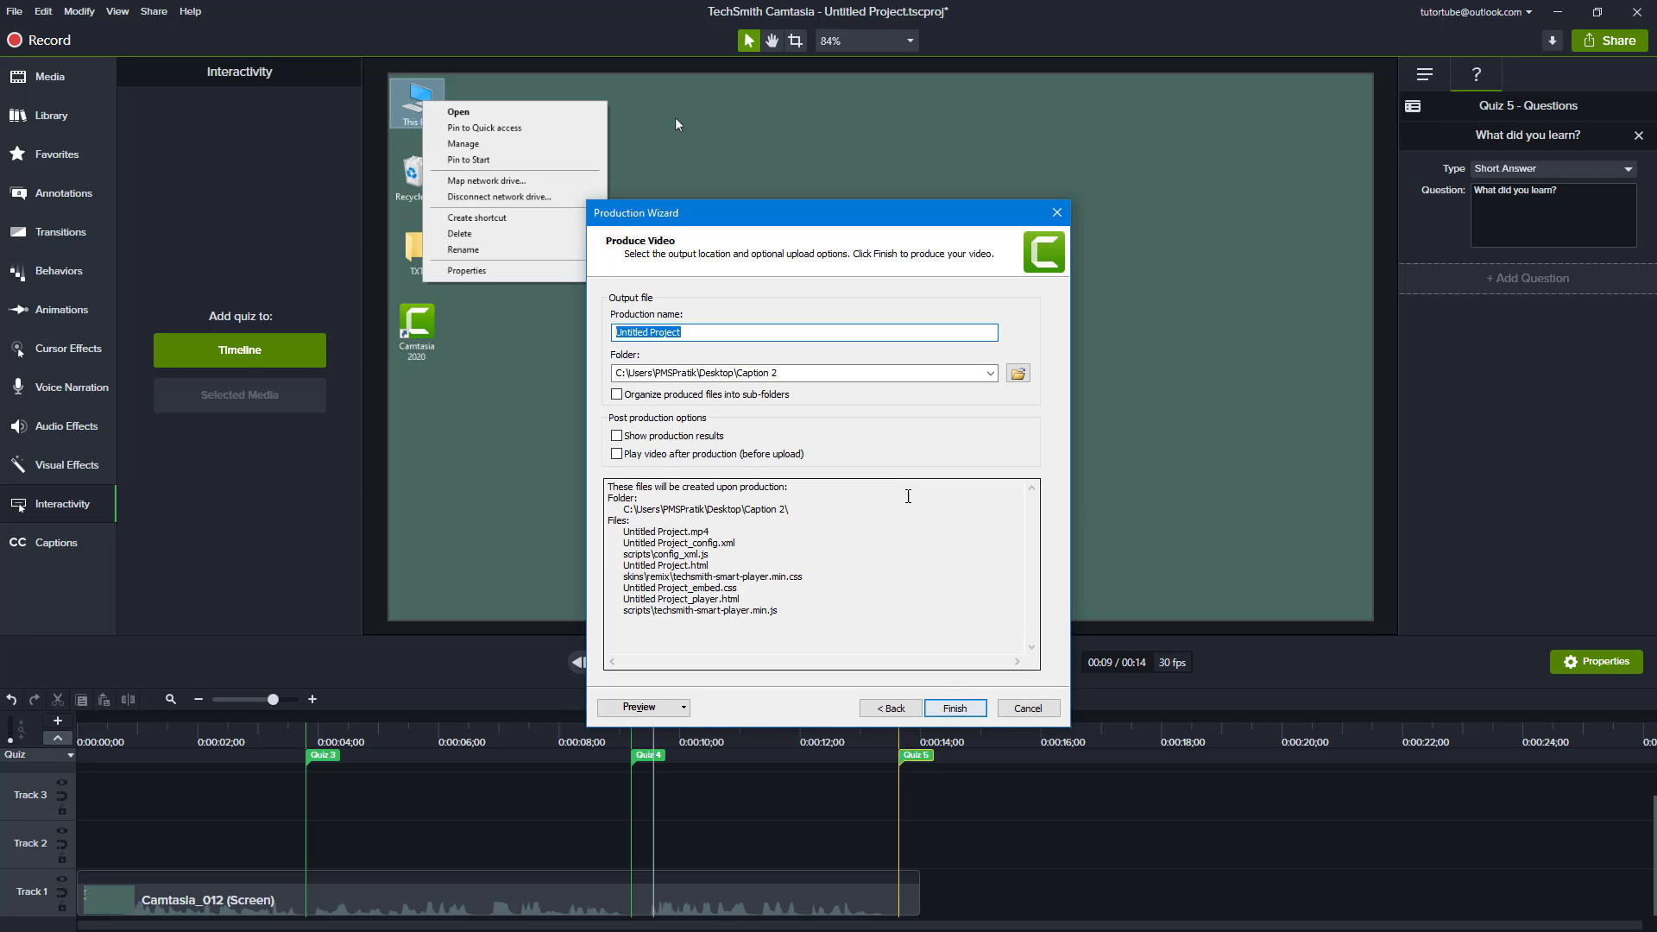
click(751, 368)
drag(736, 372, 896, 372)
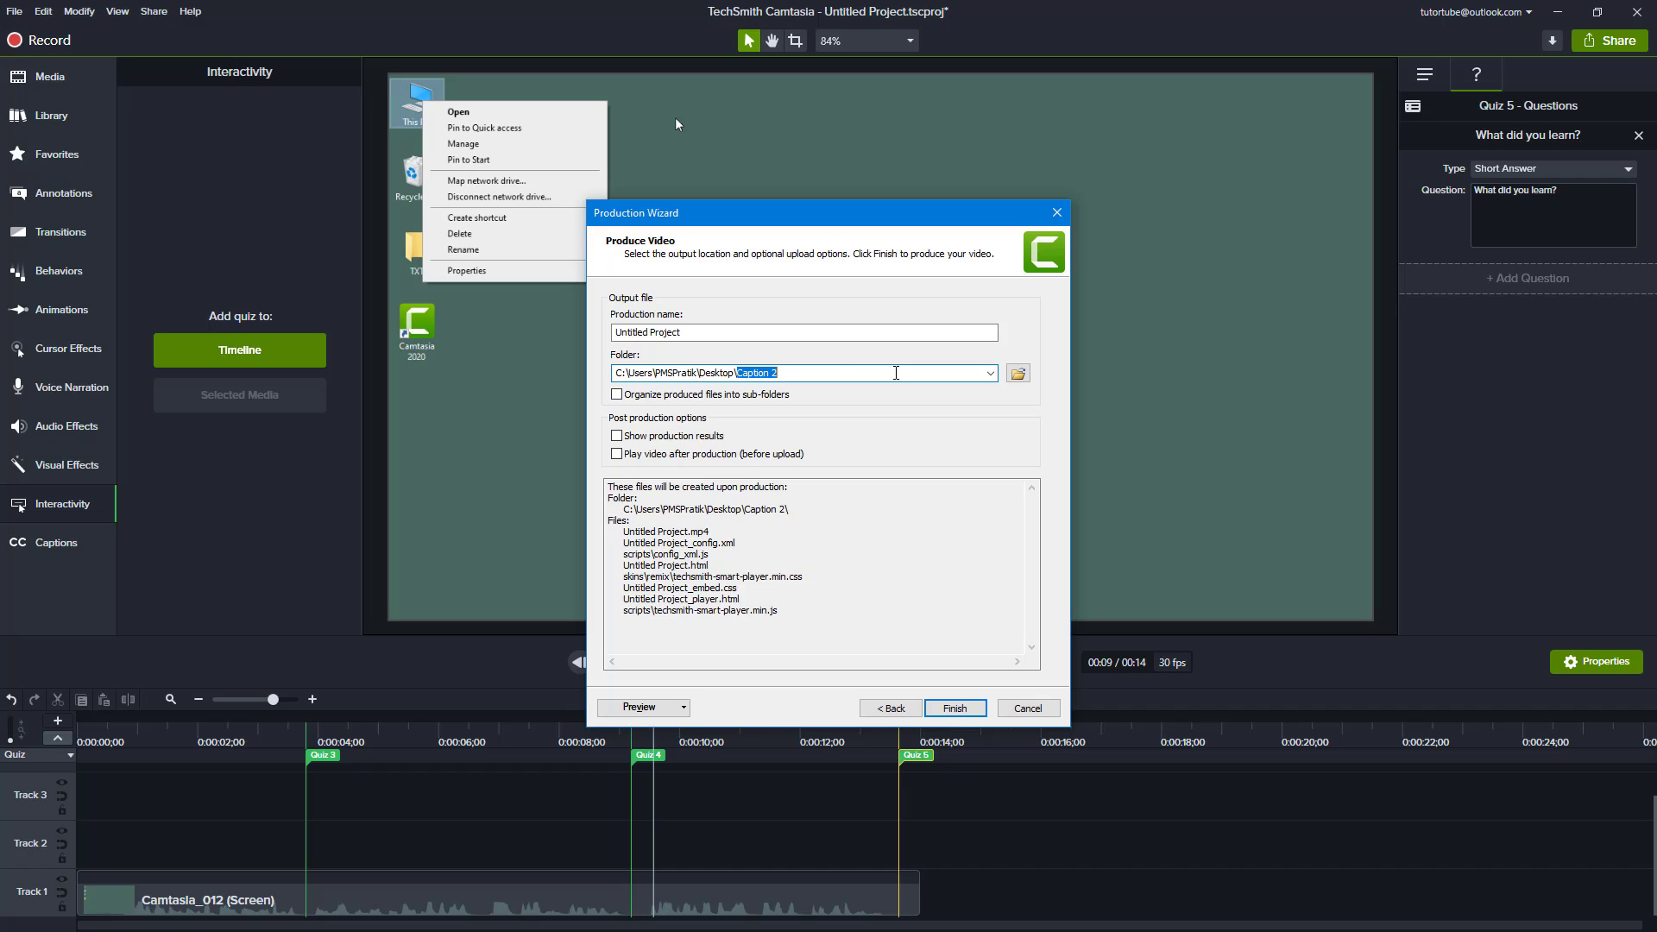
triple_click(790, 340)
text(Test)
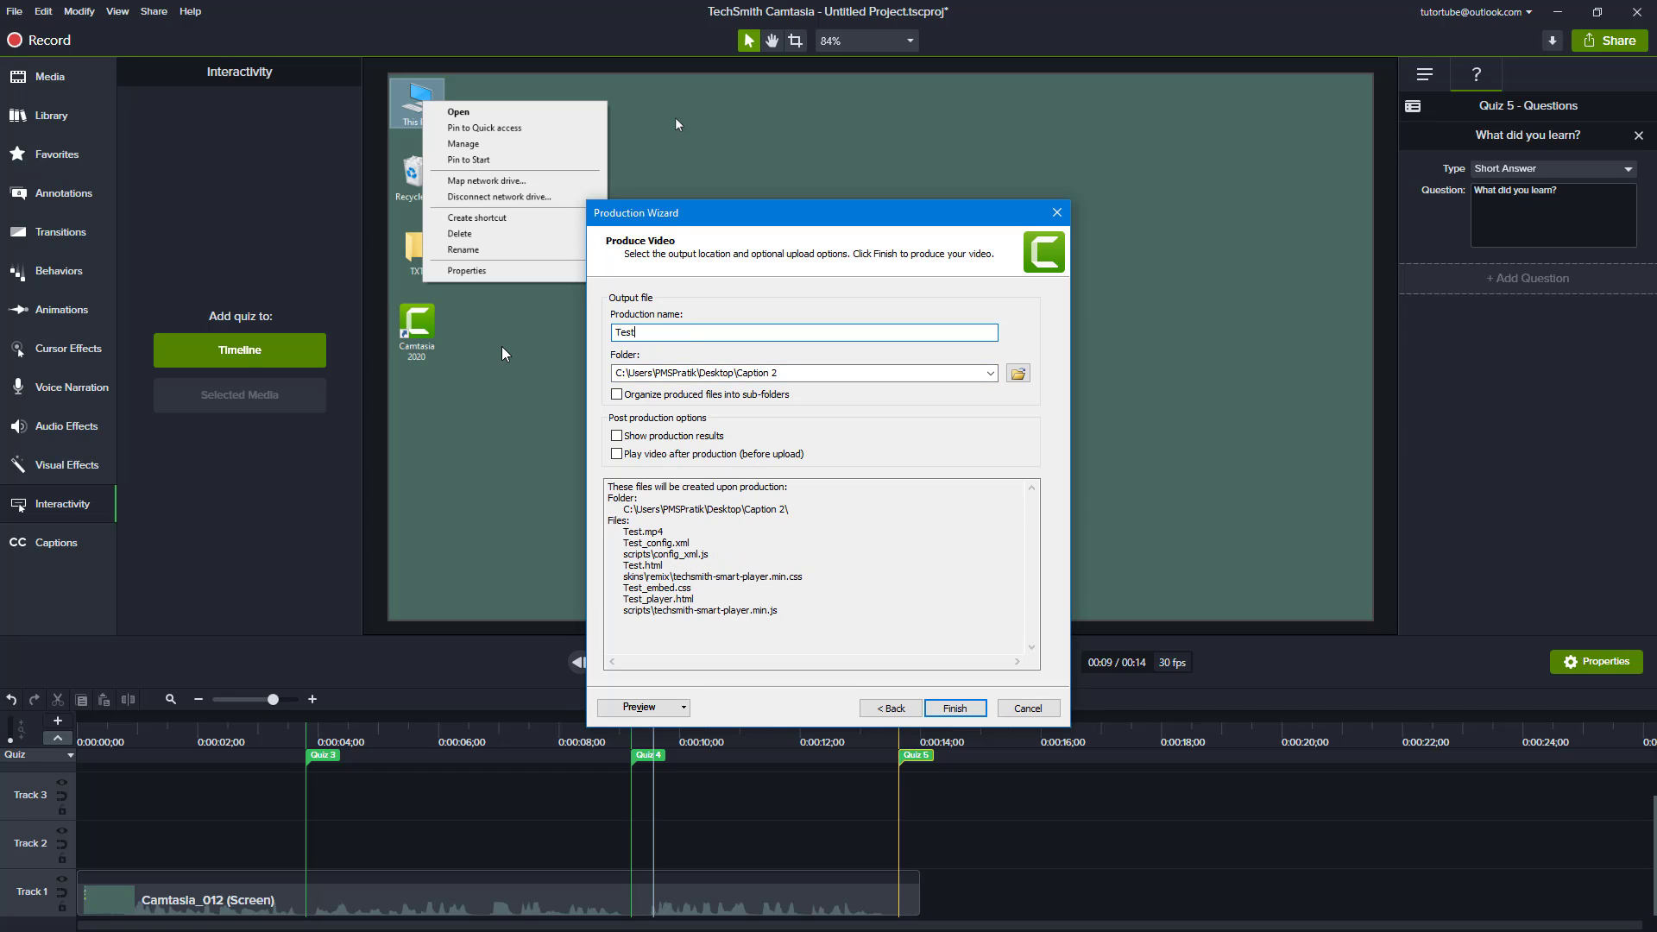
Step: Set the output folder to "Quiz Test" on the Desktop and produce the video
click(777, 373)
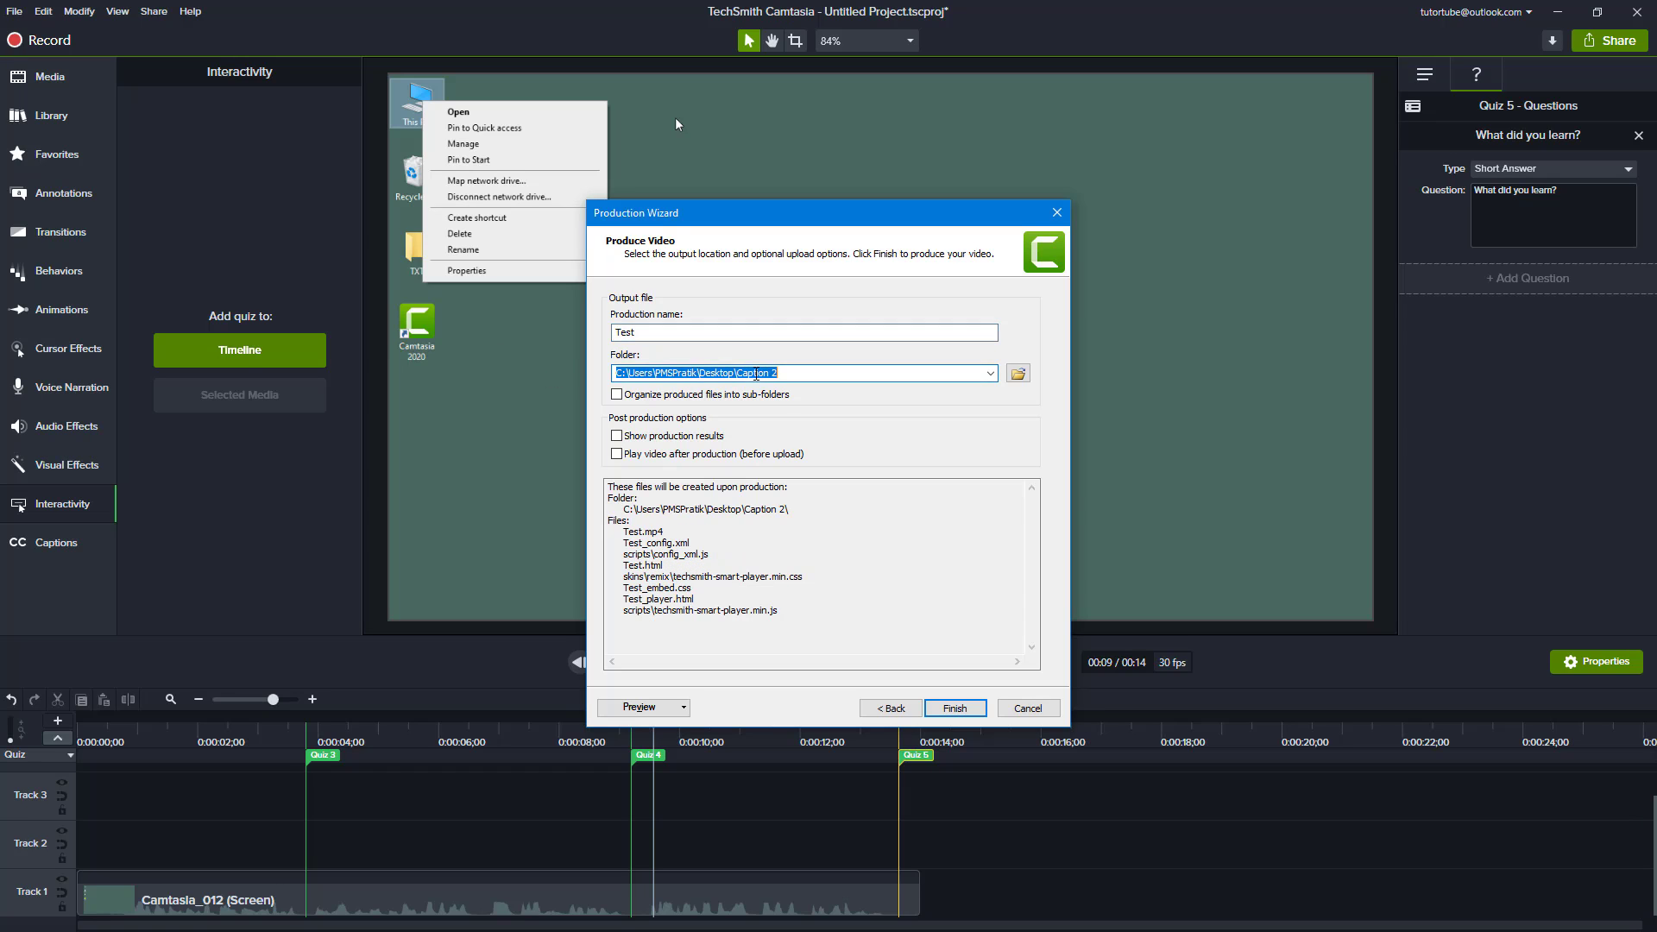
click(744, 373)
drag(739, 371, 900, 374)
text(Quiz )
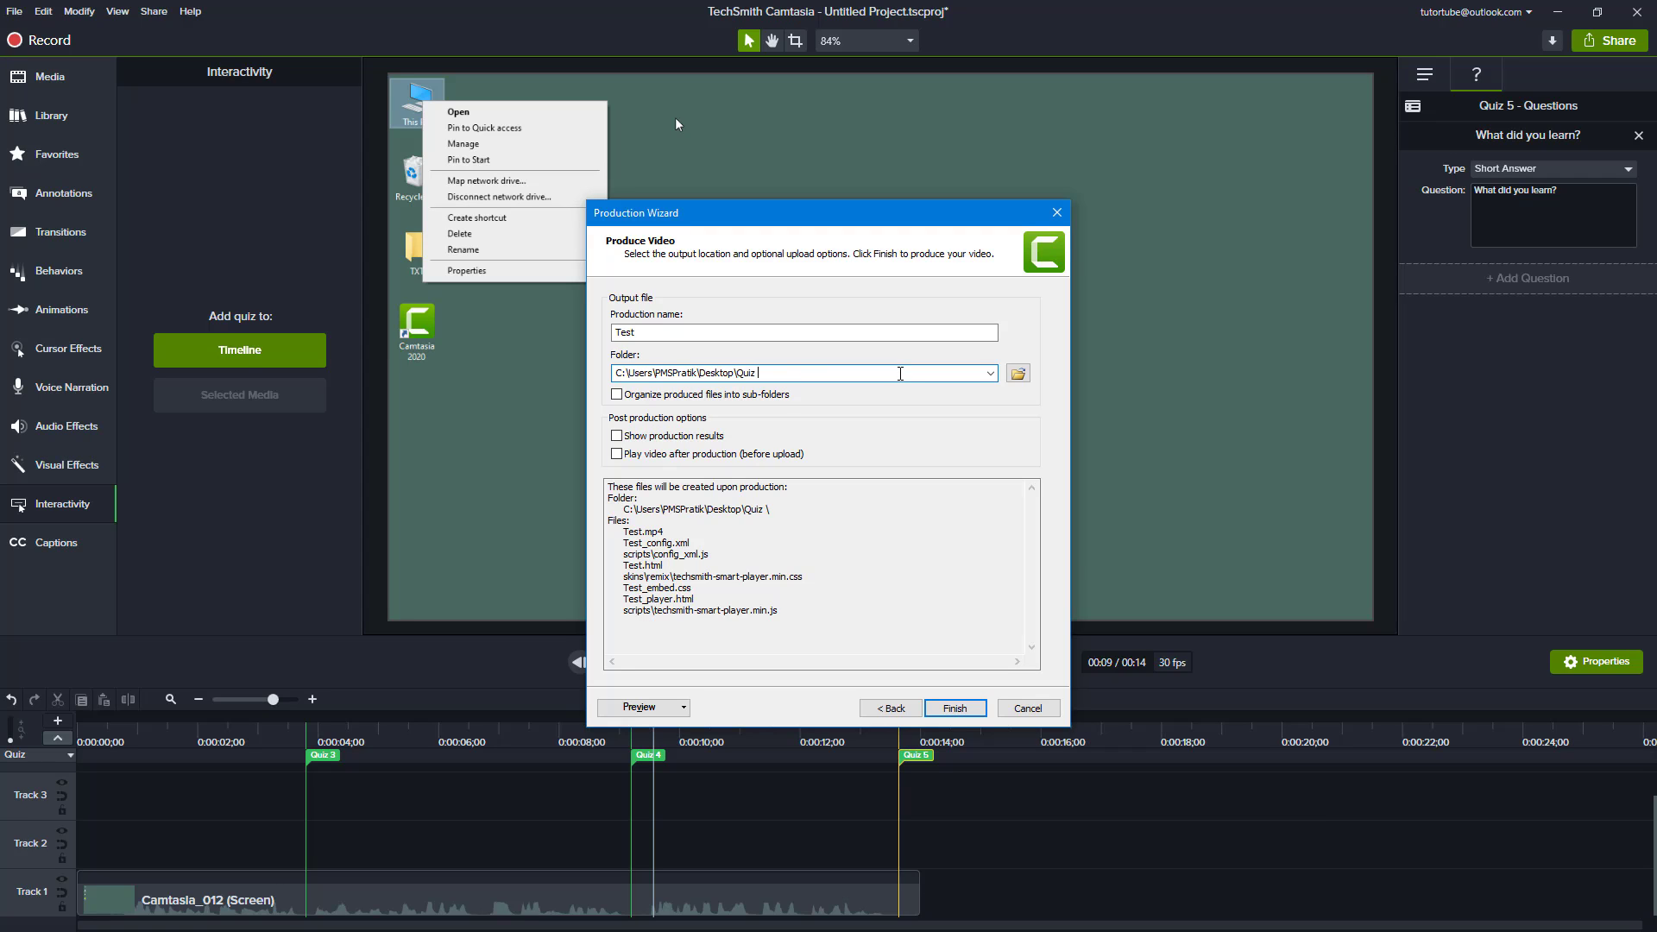
text(Test)
click(968, 709)
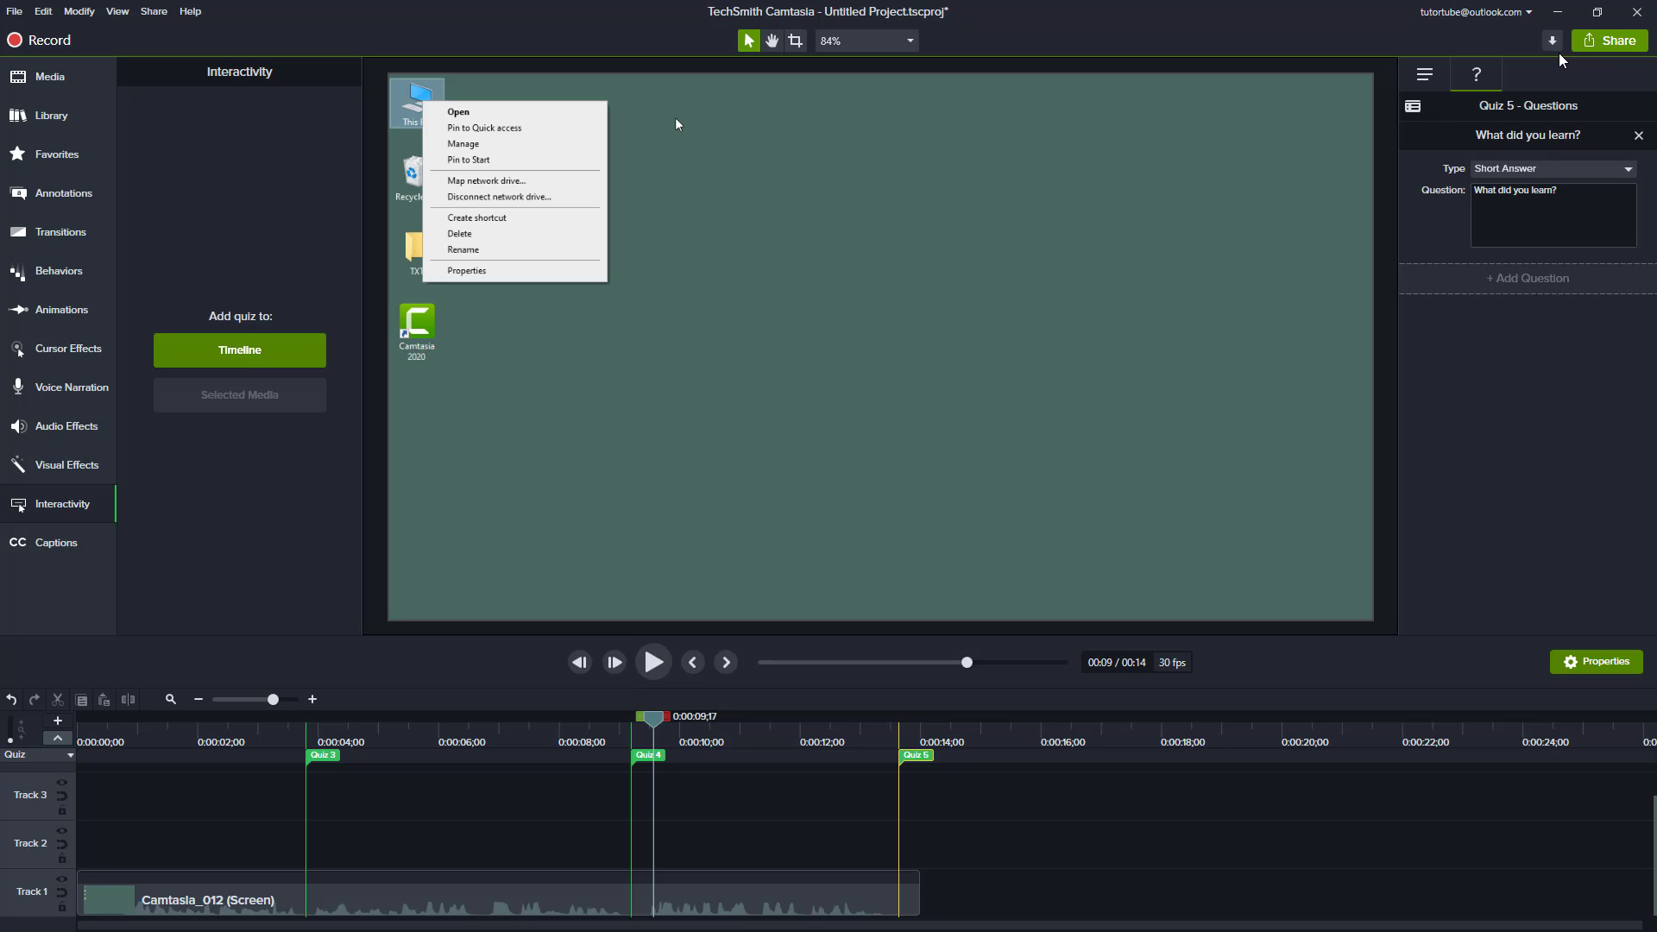
Step: Switch to the desktop and open Test.html from the Quiz Test folder in the web browser
click(1558, 11)
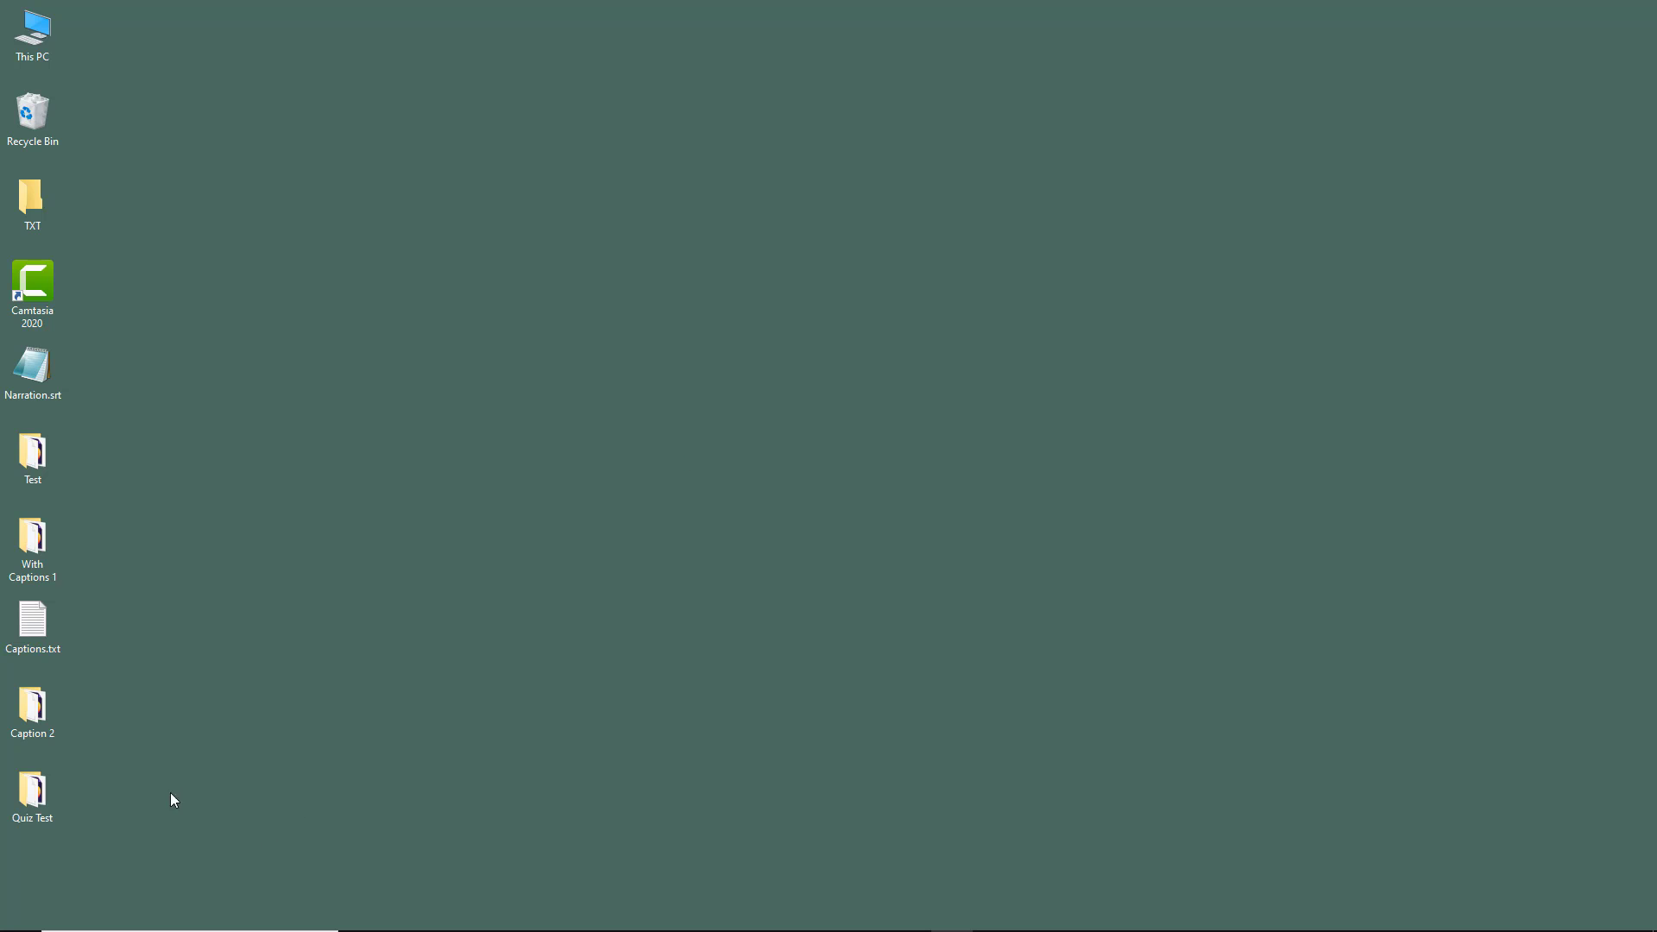
double_click(38, 794)
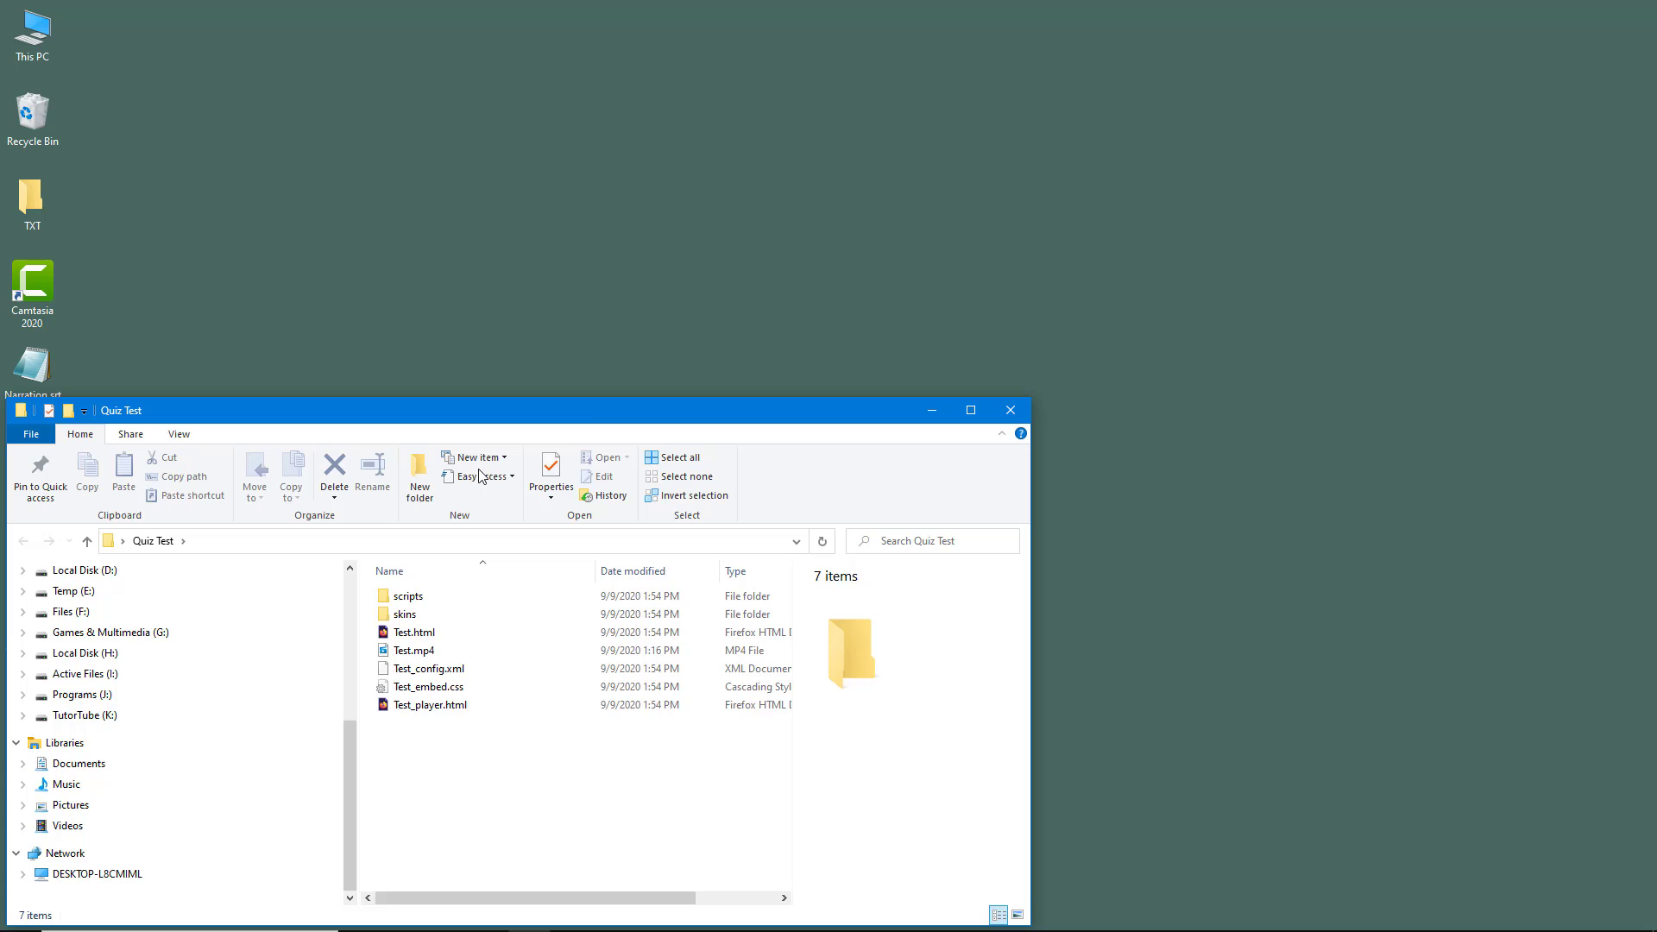
drag(592, 418, 749, 308)
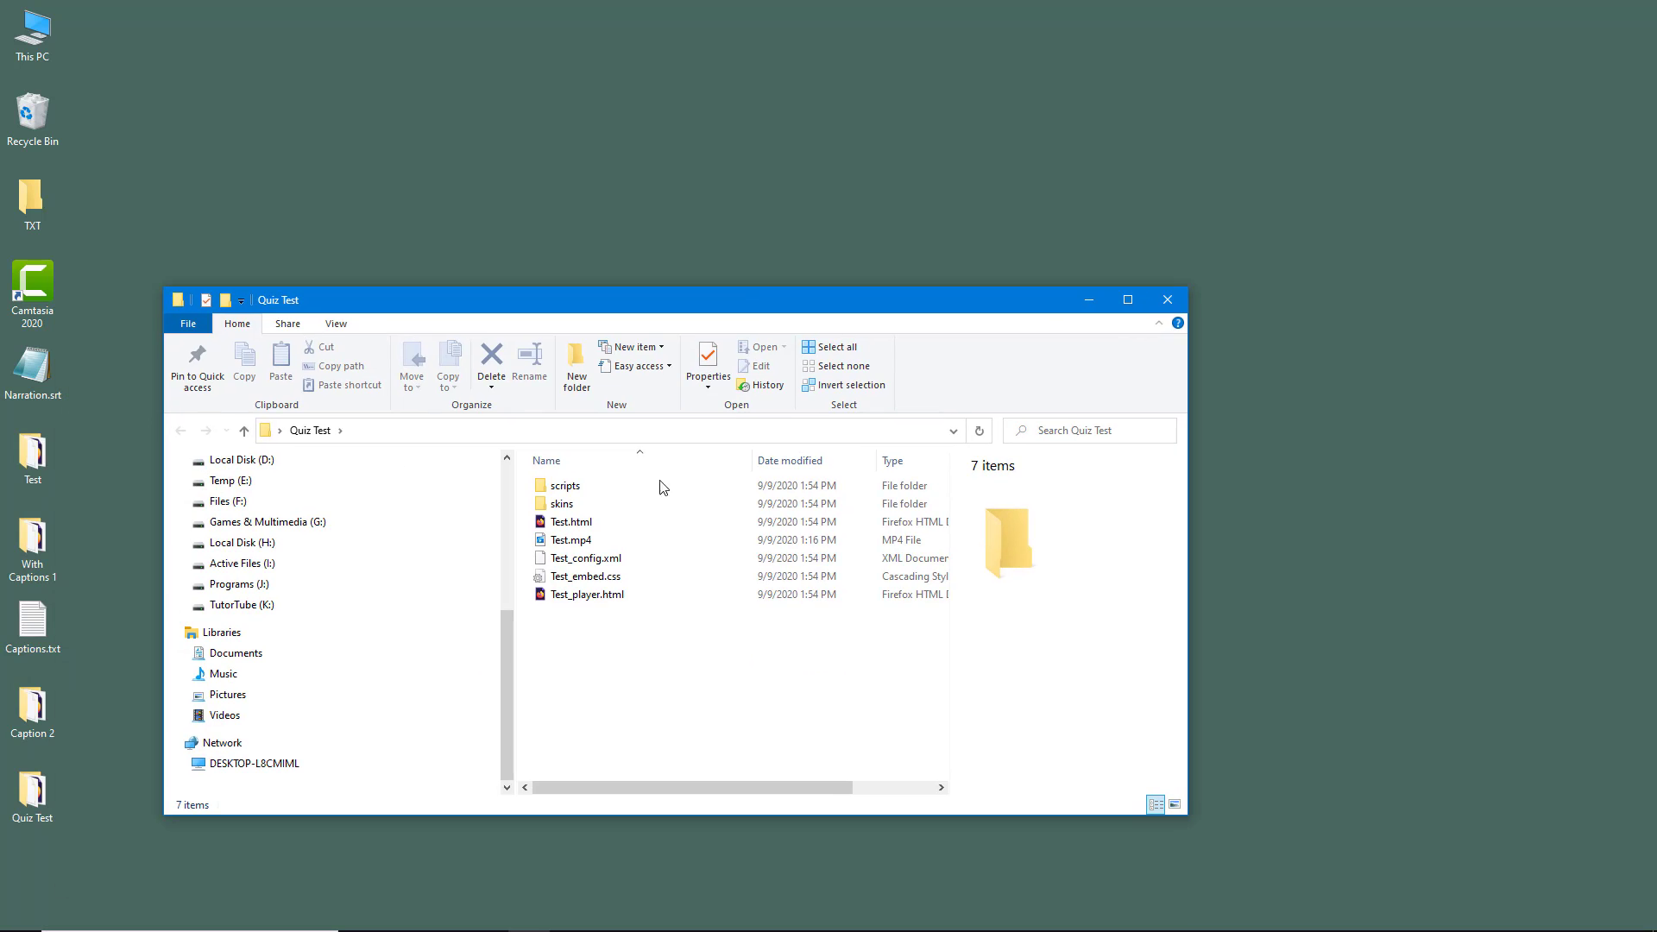
click(602, 525)
double_click(602, 526)
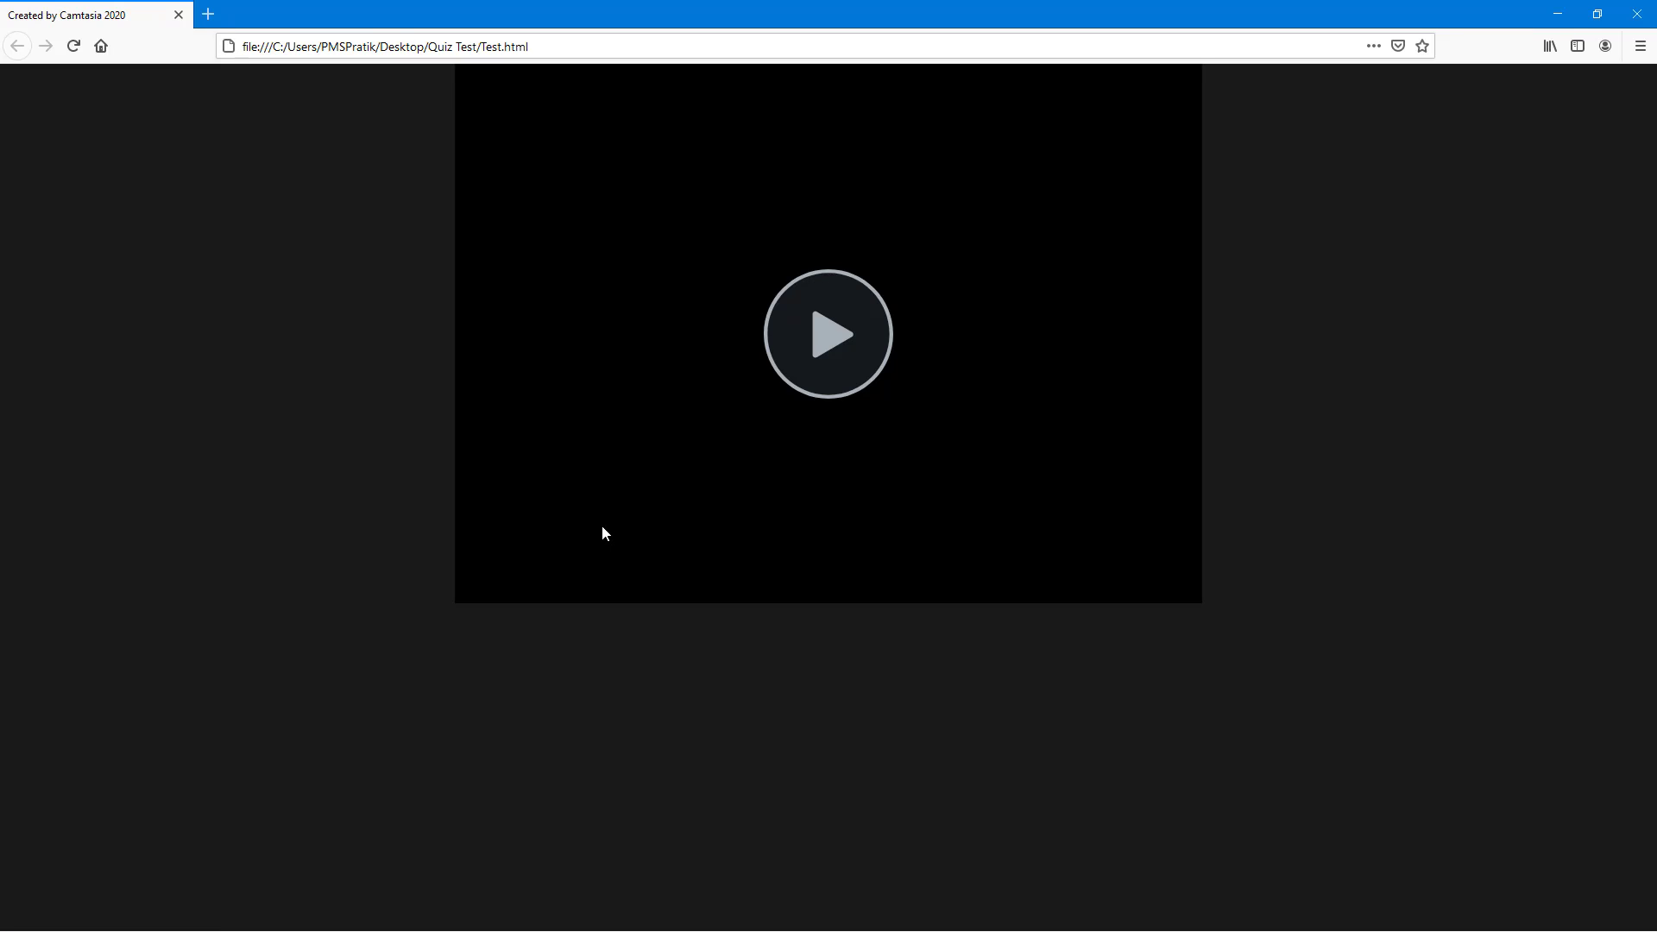
Step: Play the produced video to its first quiz, replay the last section and start the quiz
click(821, 339)
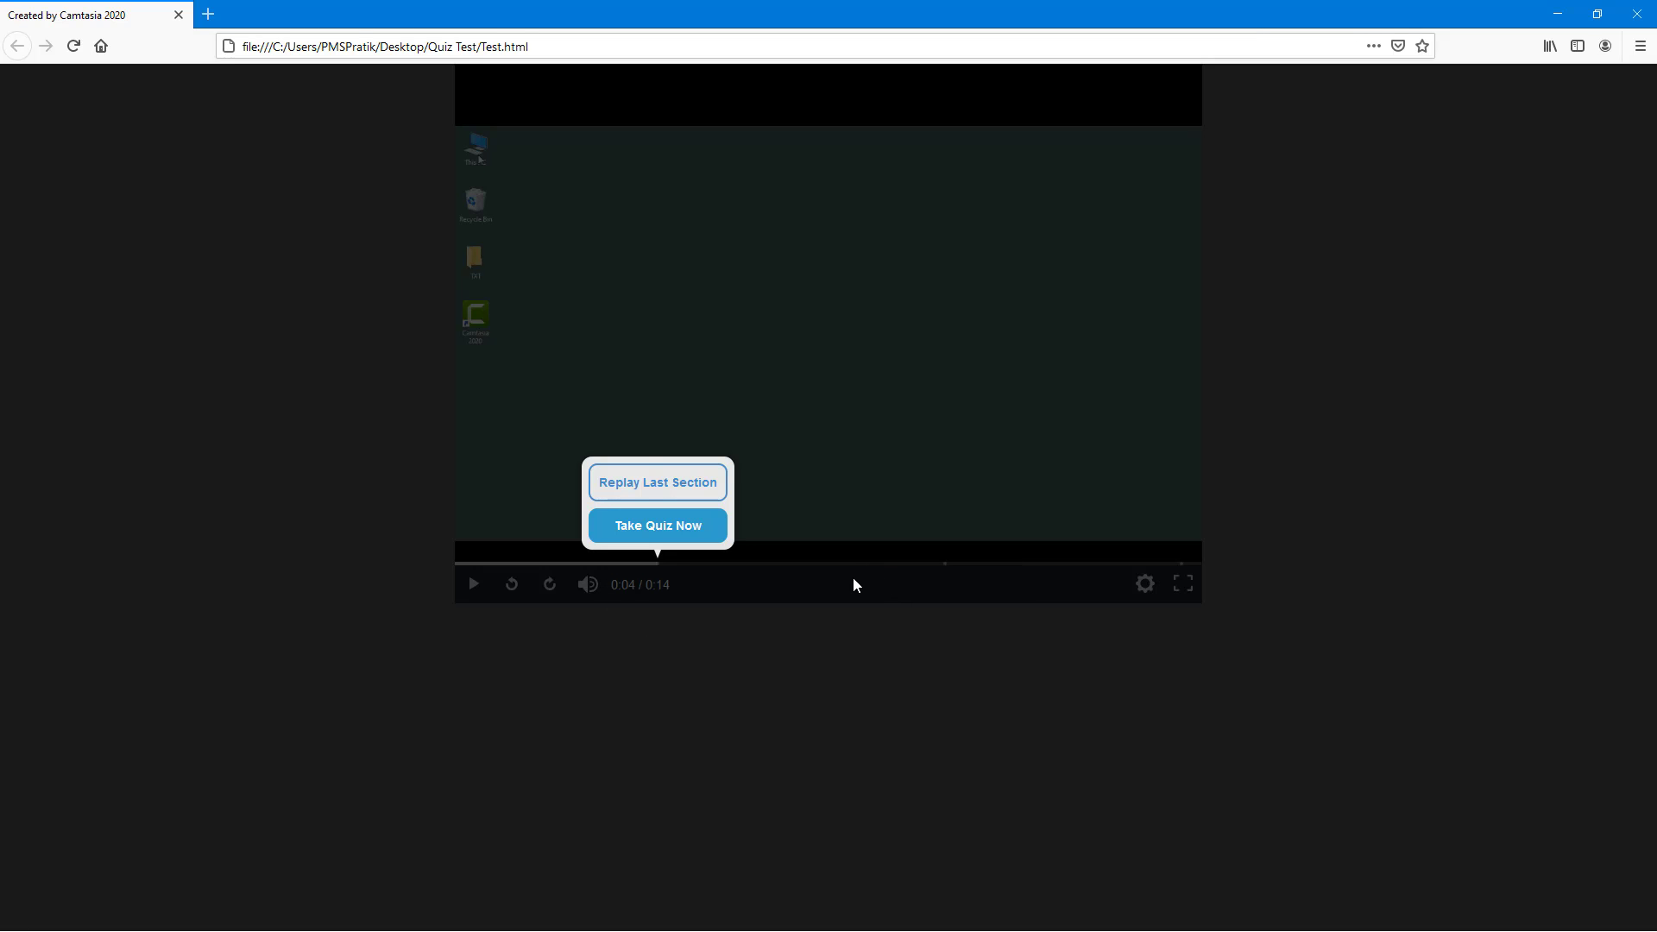
click(698, 493)
click(690, 529)
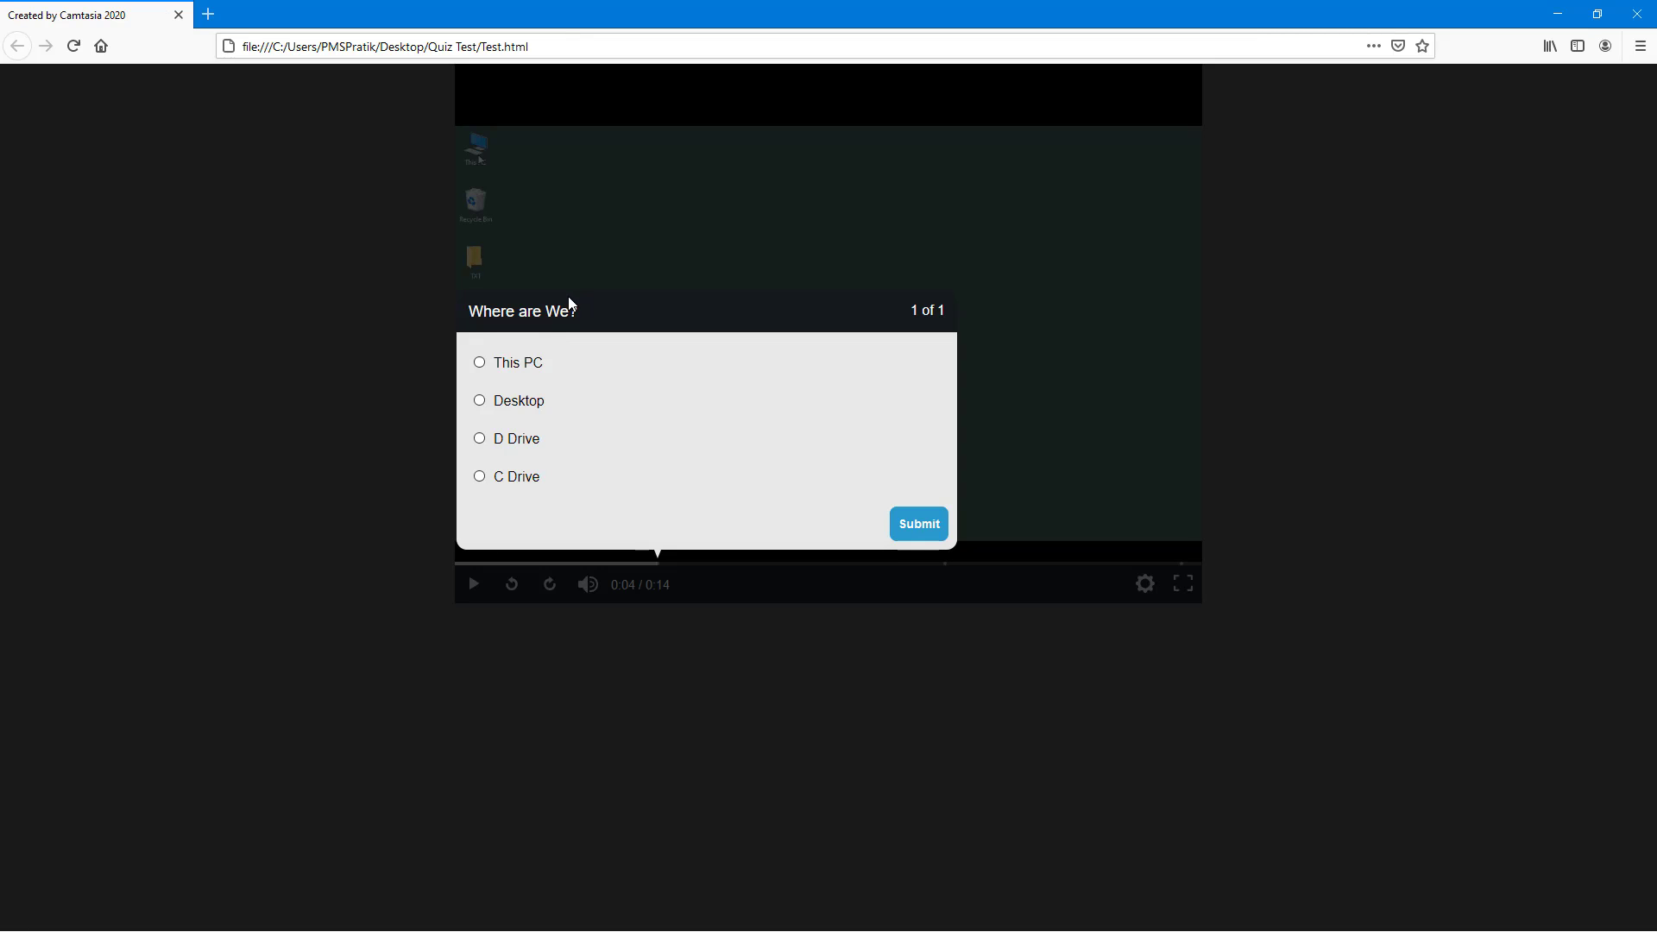
Step: Answer "Where are We?" with This PC, submit the answer and continue the video to the second quiz
click(535, 374)
click(908, 532)
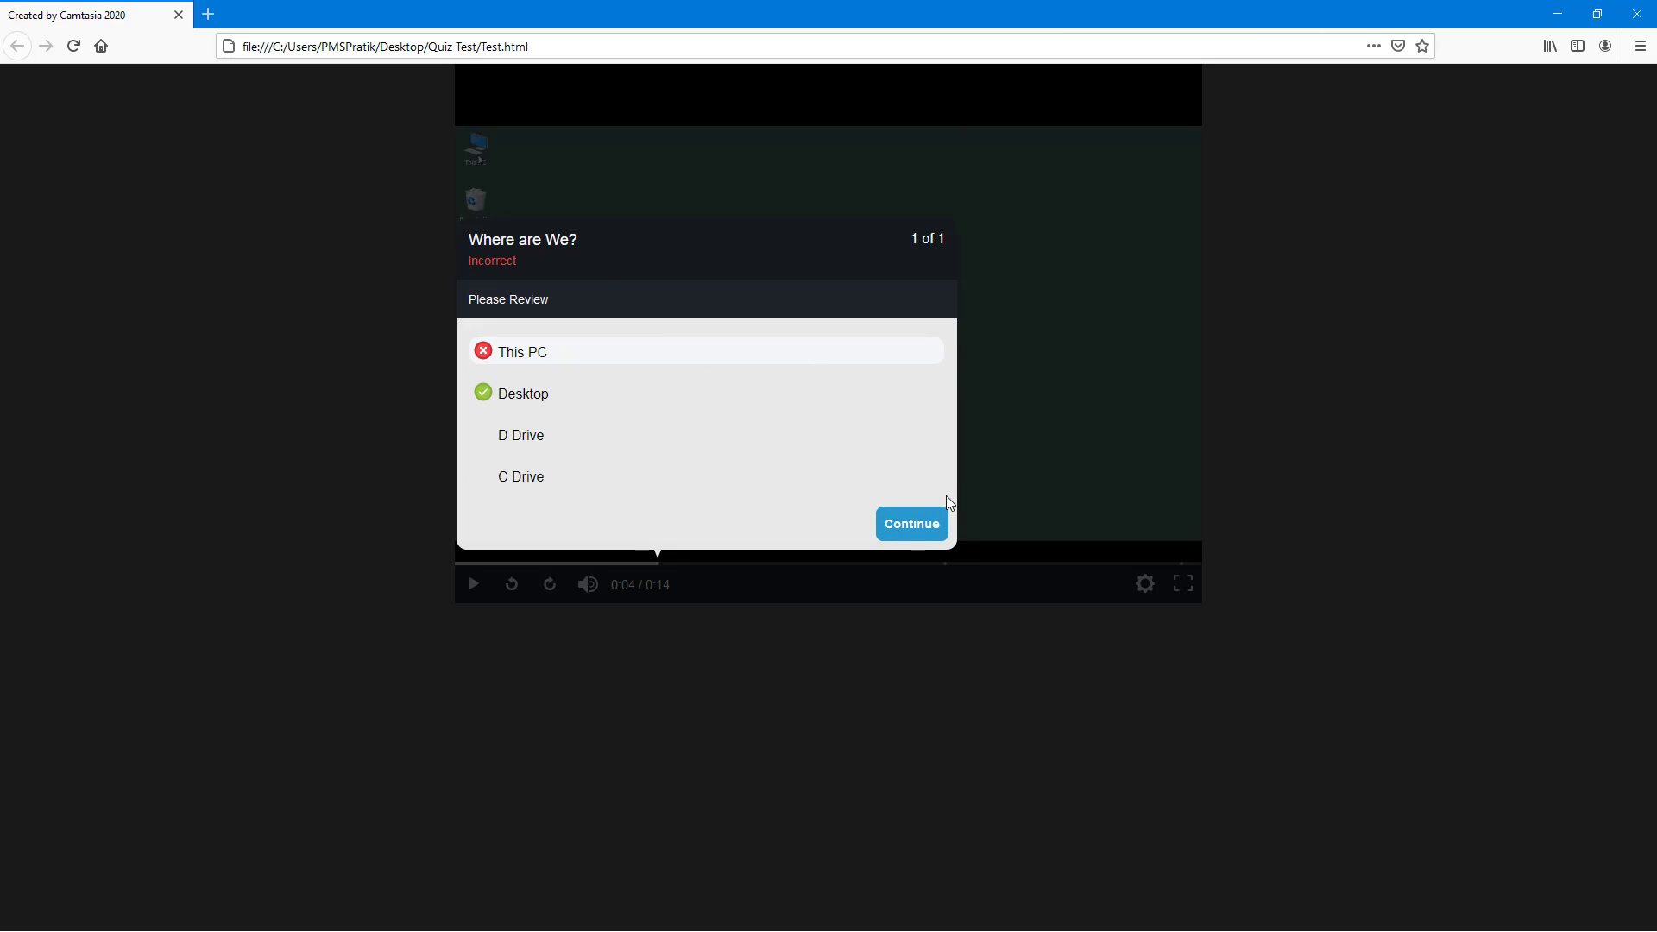
click(908, 533)
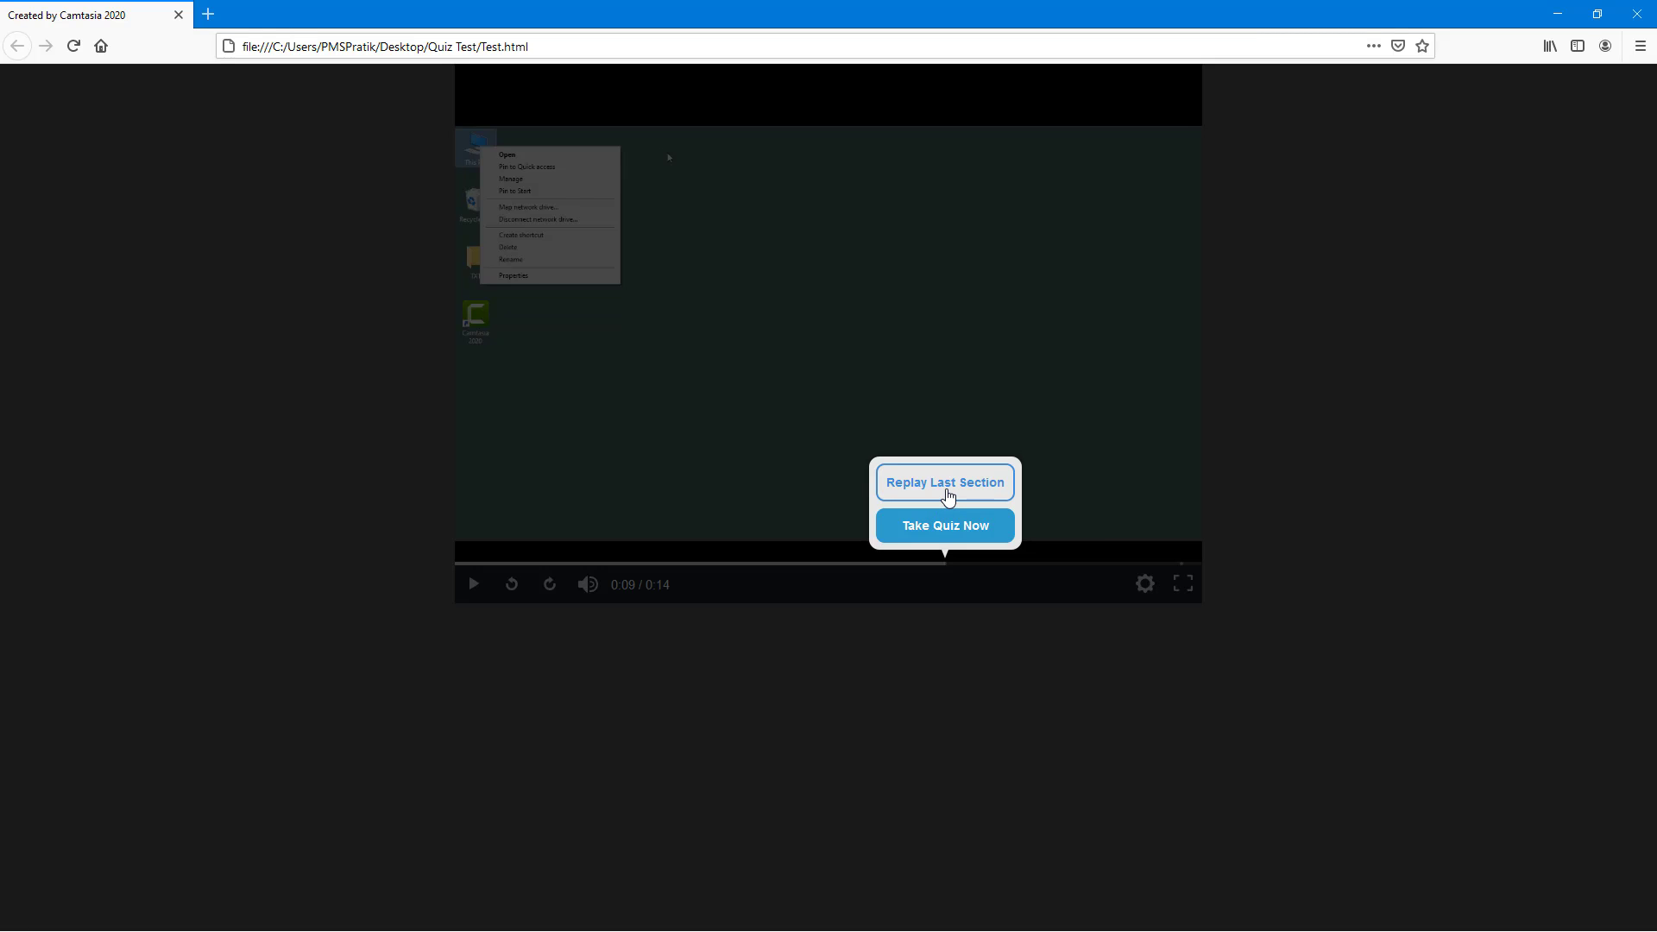
Step: Start the second quiz, answer "Right clicking gives you options" with True and submit the answer
click(965, 537)
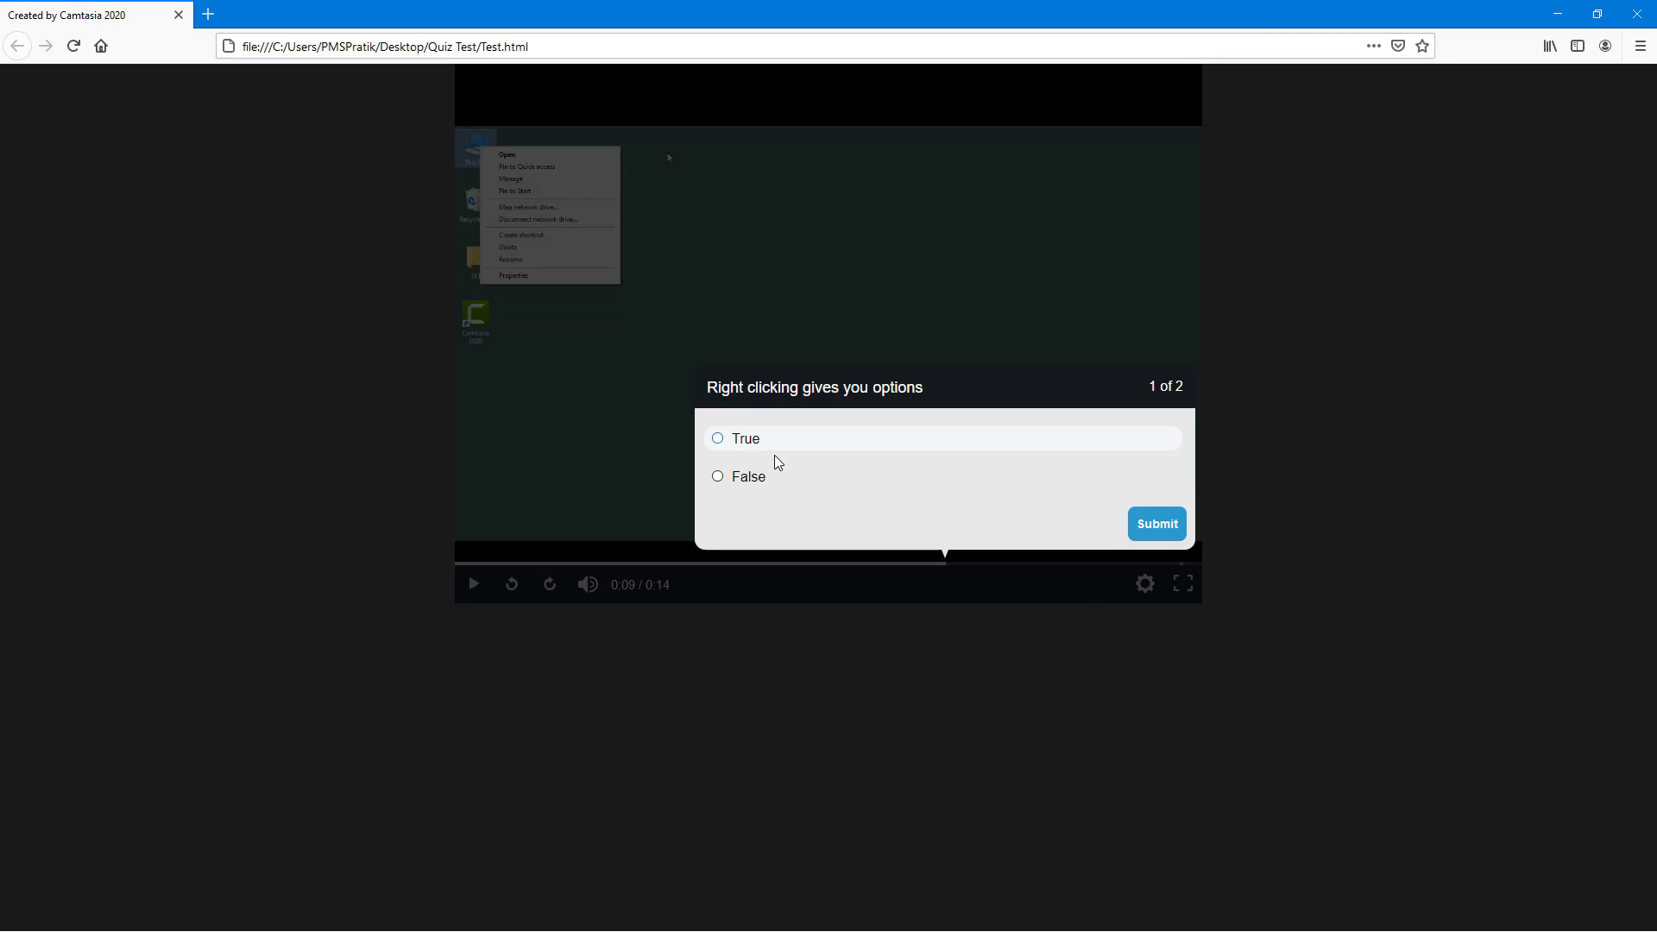
click(749, 440)
click(1176, 532)
click(1172, 528)
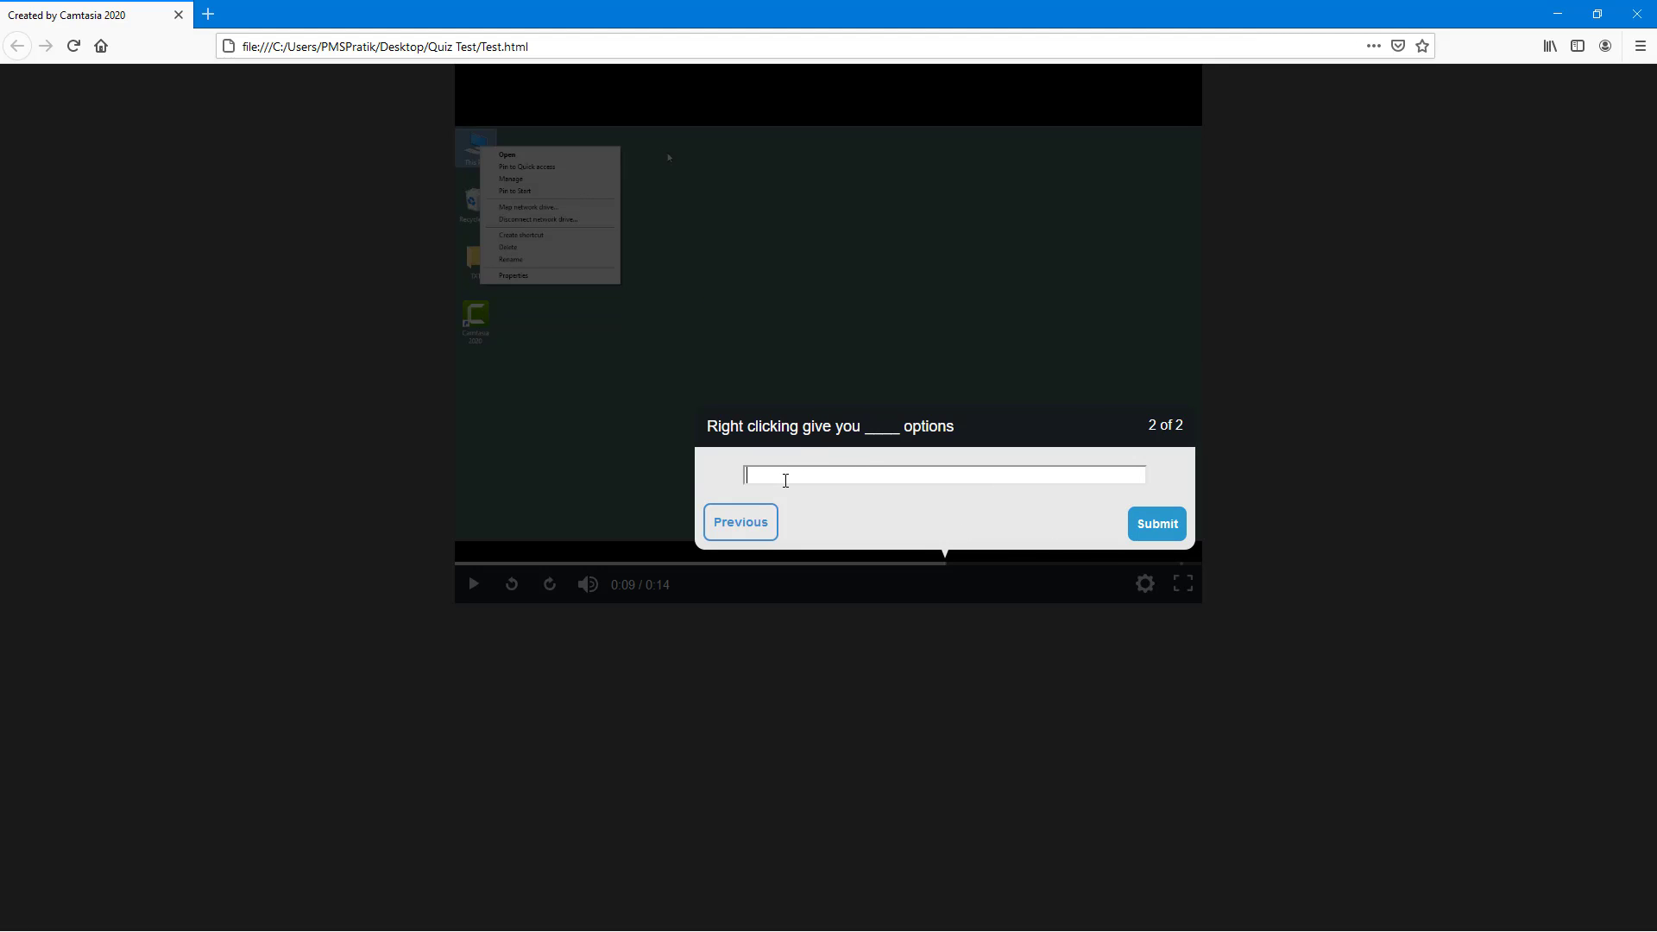
Step: Fill the blank in "Right clicking give you ____ options" with "more", submit it and finish the quiz questions
click(910, 470)
text(more)
click(1167, 524)
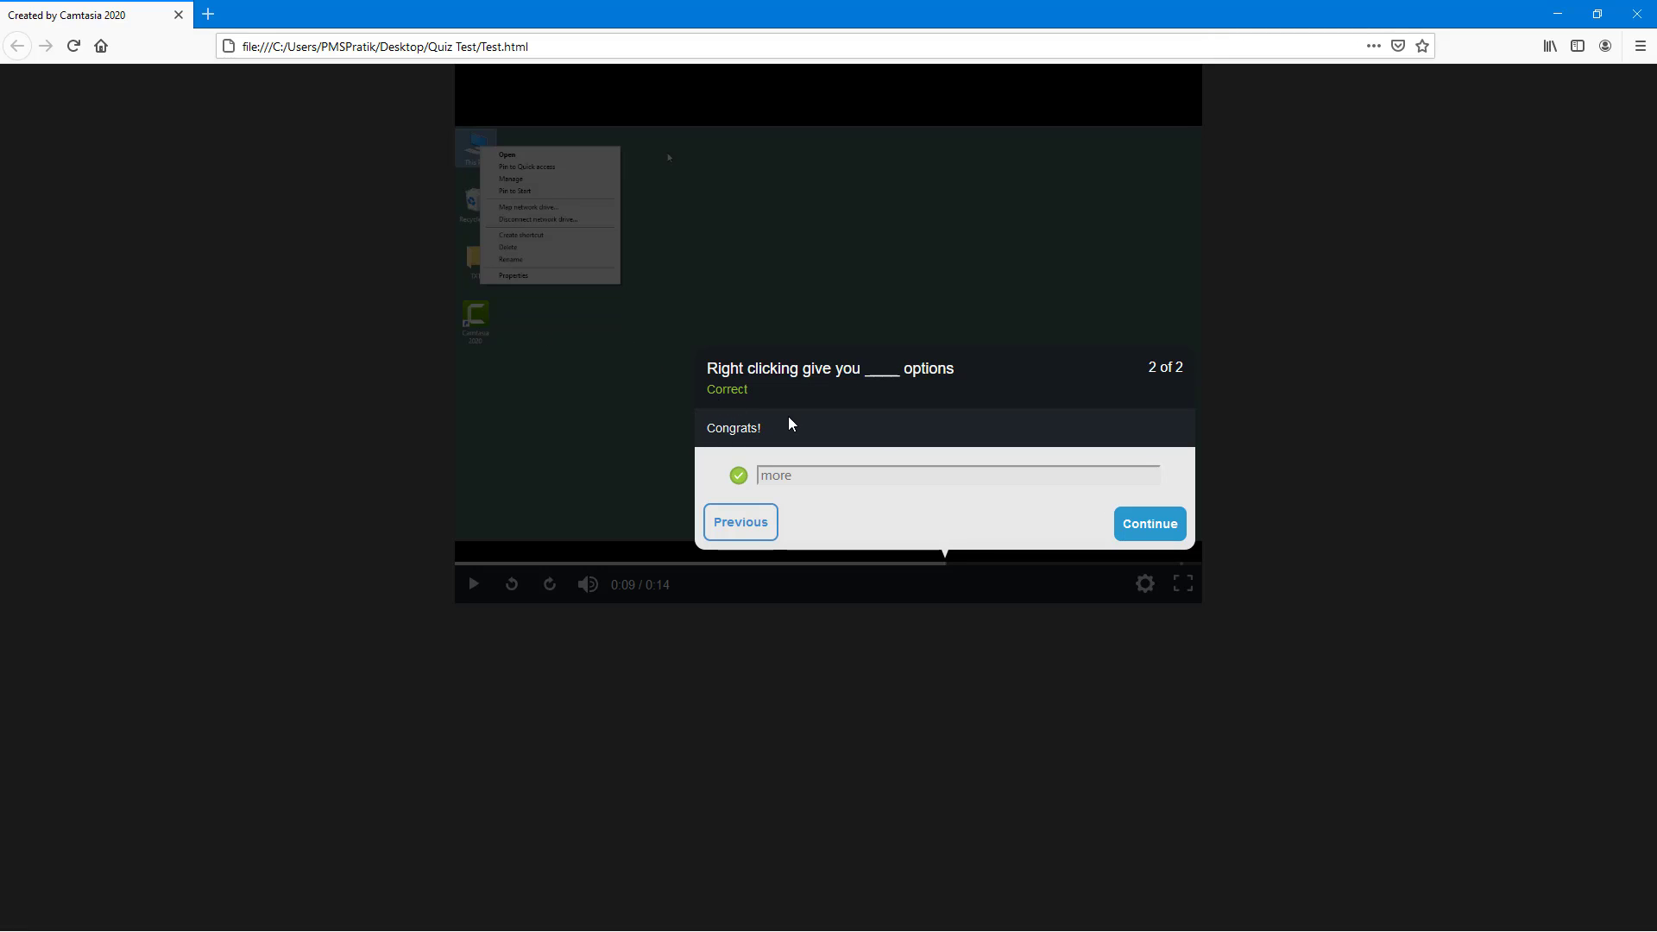
click(1140, 528)
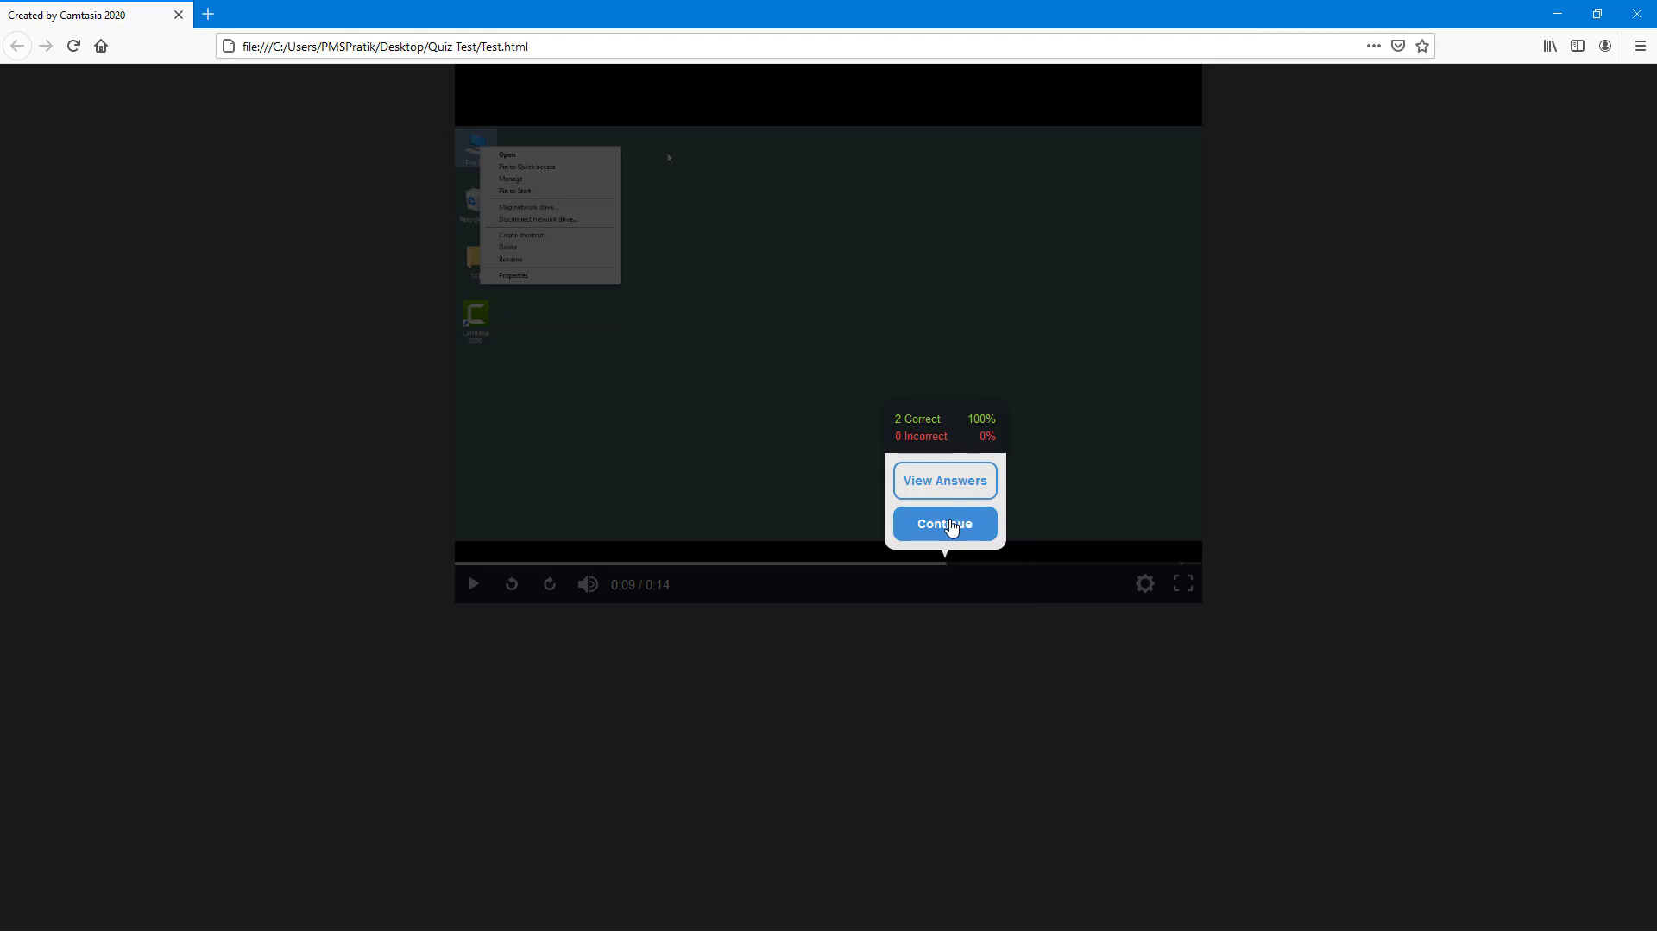
Step: Review the submitted answers of the second quiz and continue the video to the third quiz
click(950, 482)
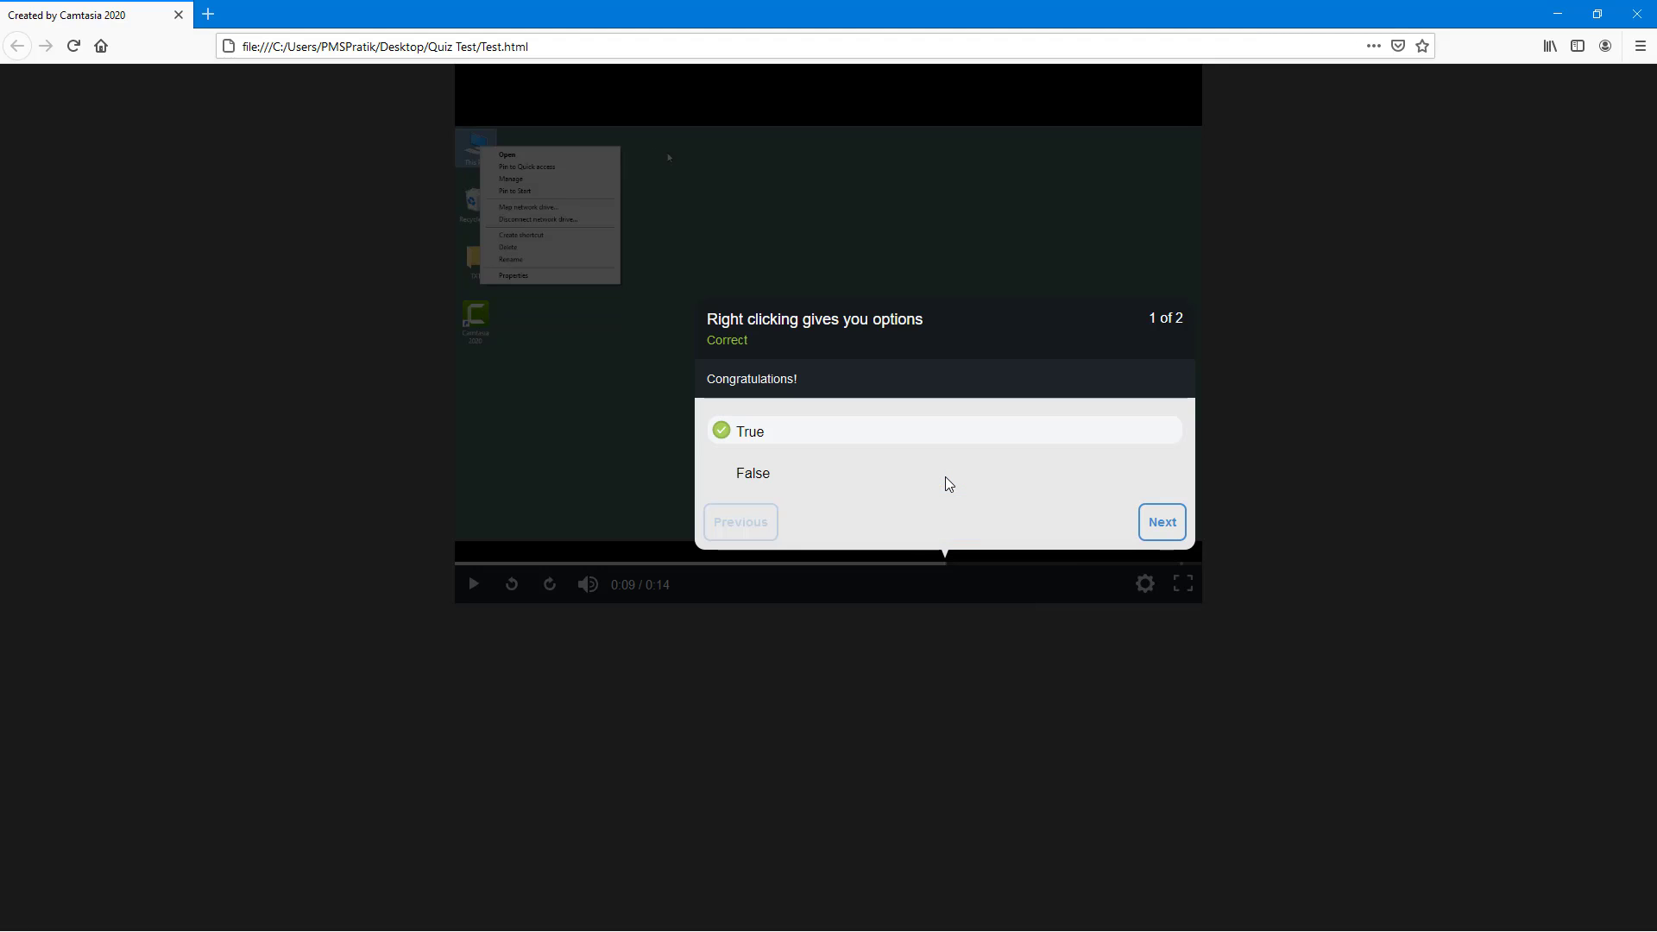
click(1153, 526)
click(1148, 528)
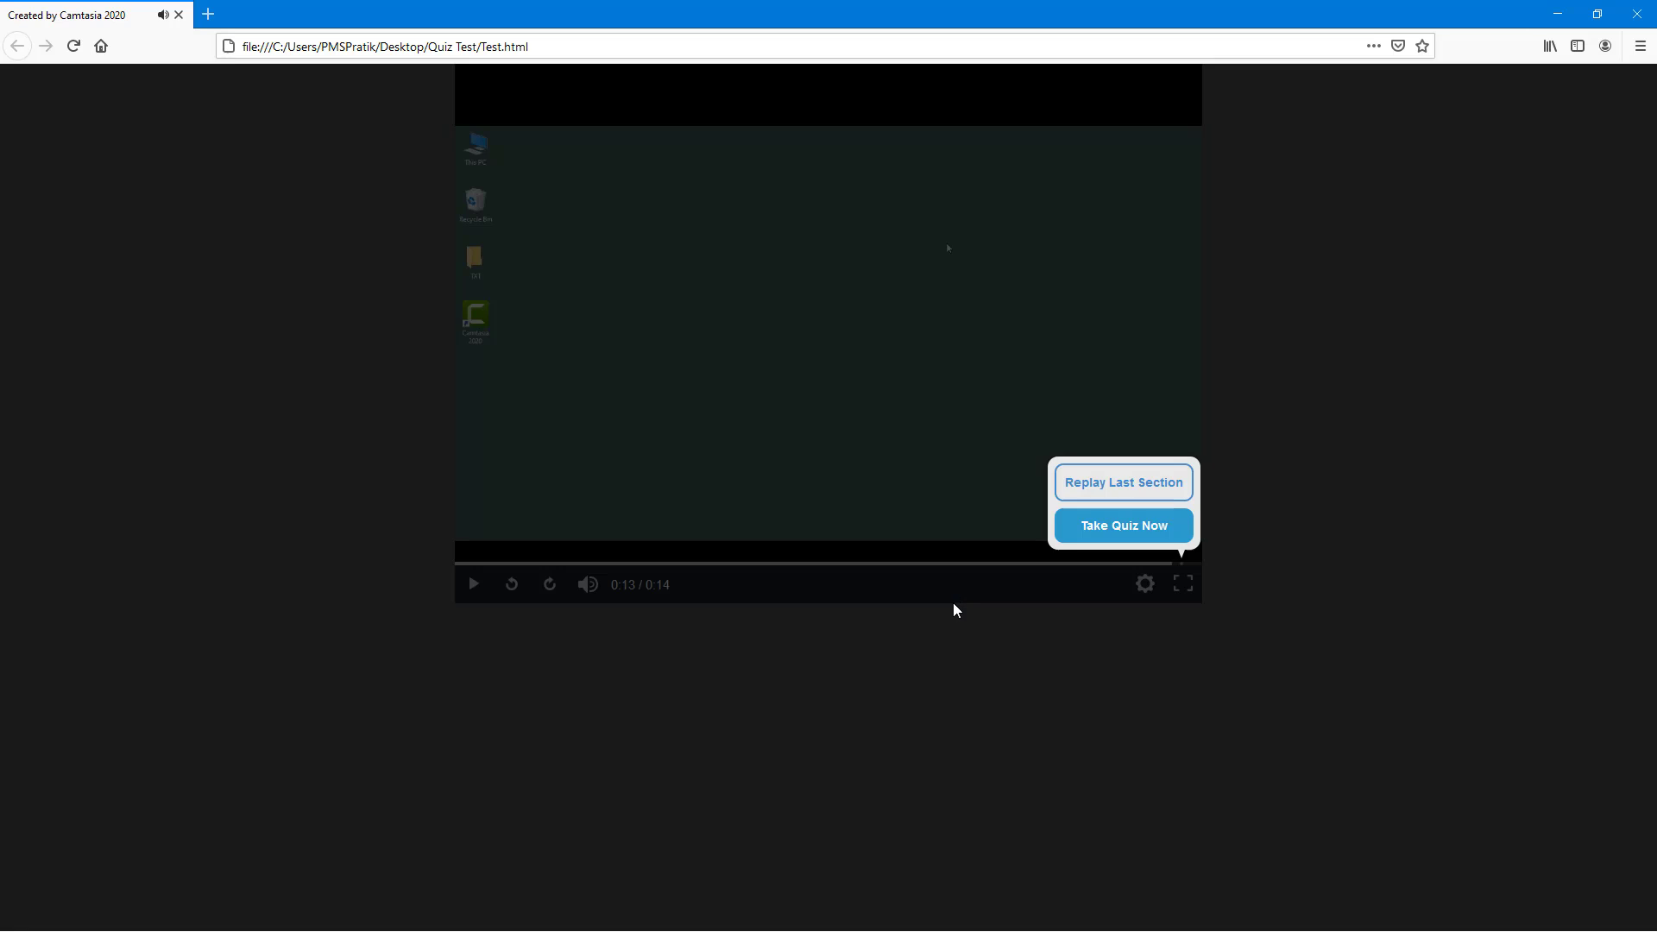
Step: Take the third quiz, submitting "Desktop has many option" for "What did you learn?", and continue the video past its answer review
click(1145, 536)
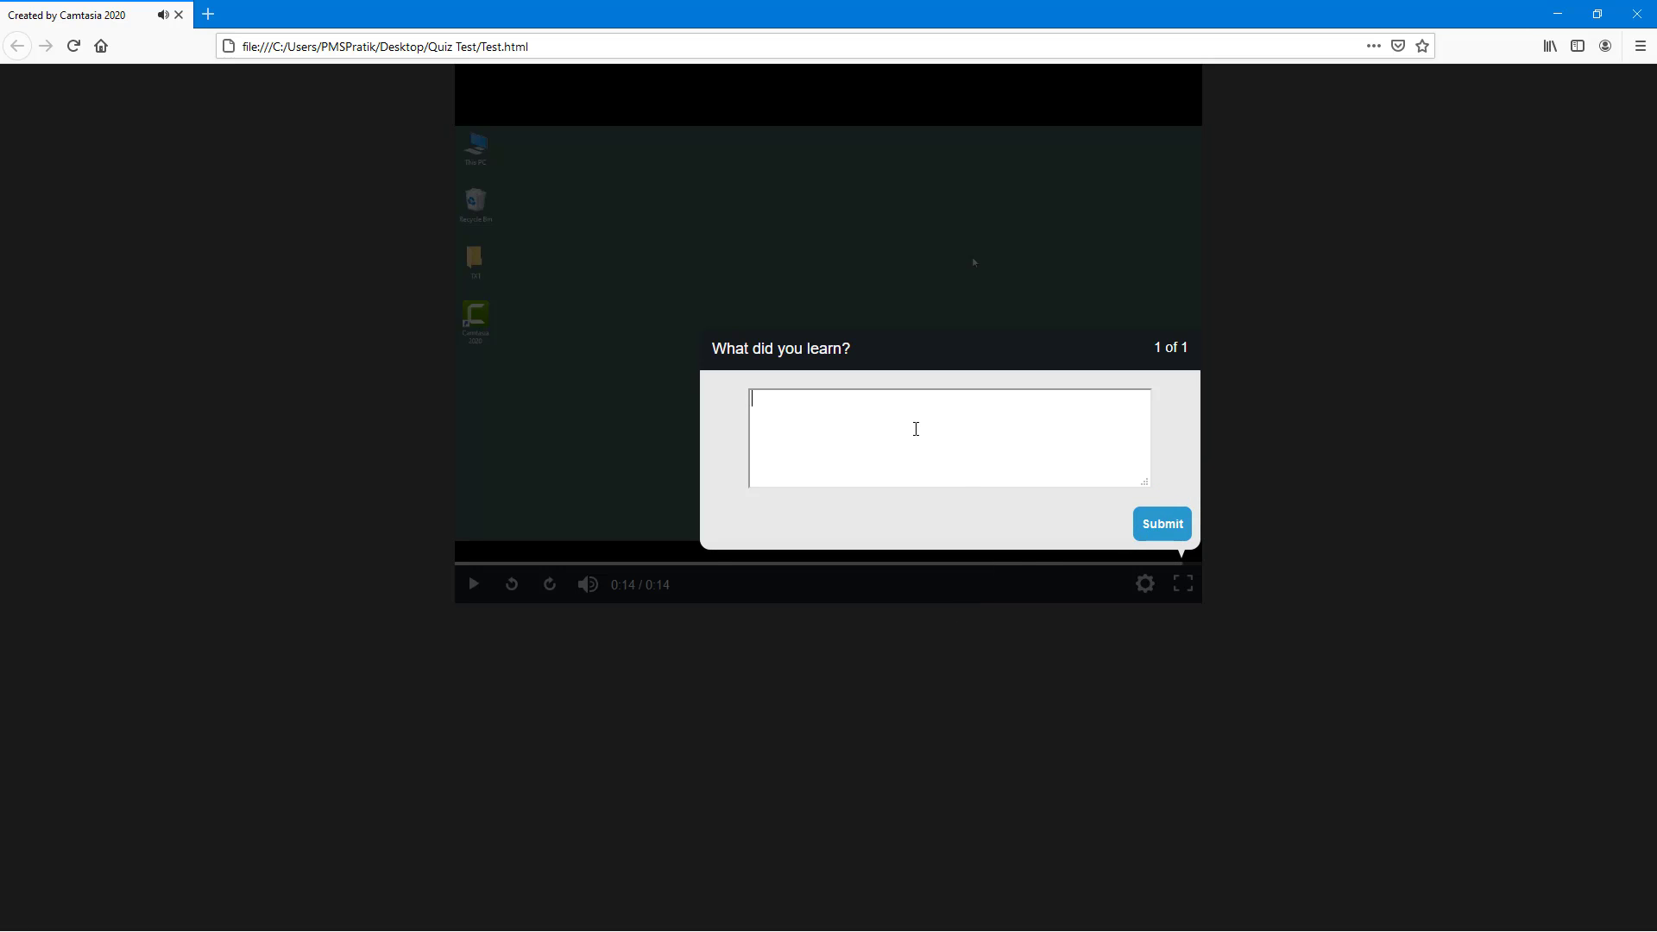
text(Desktop has many option)
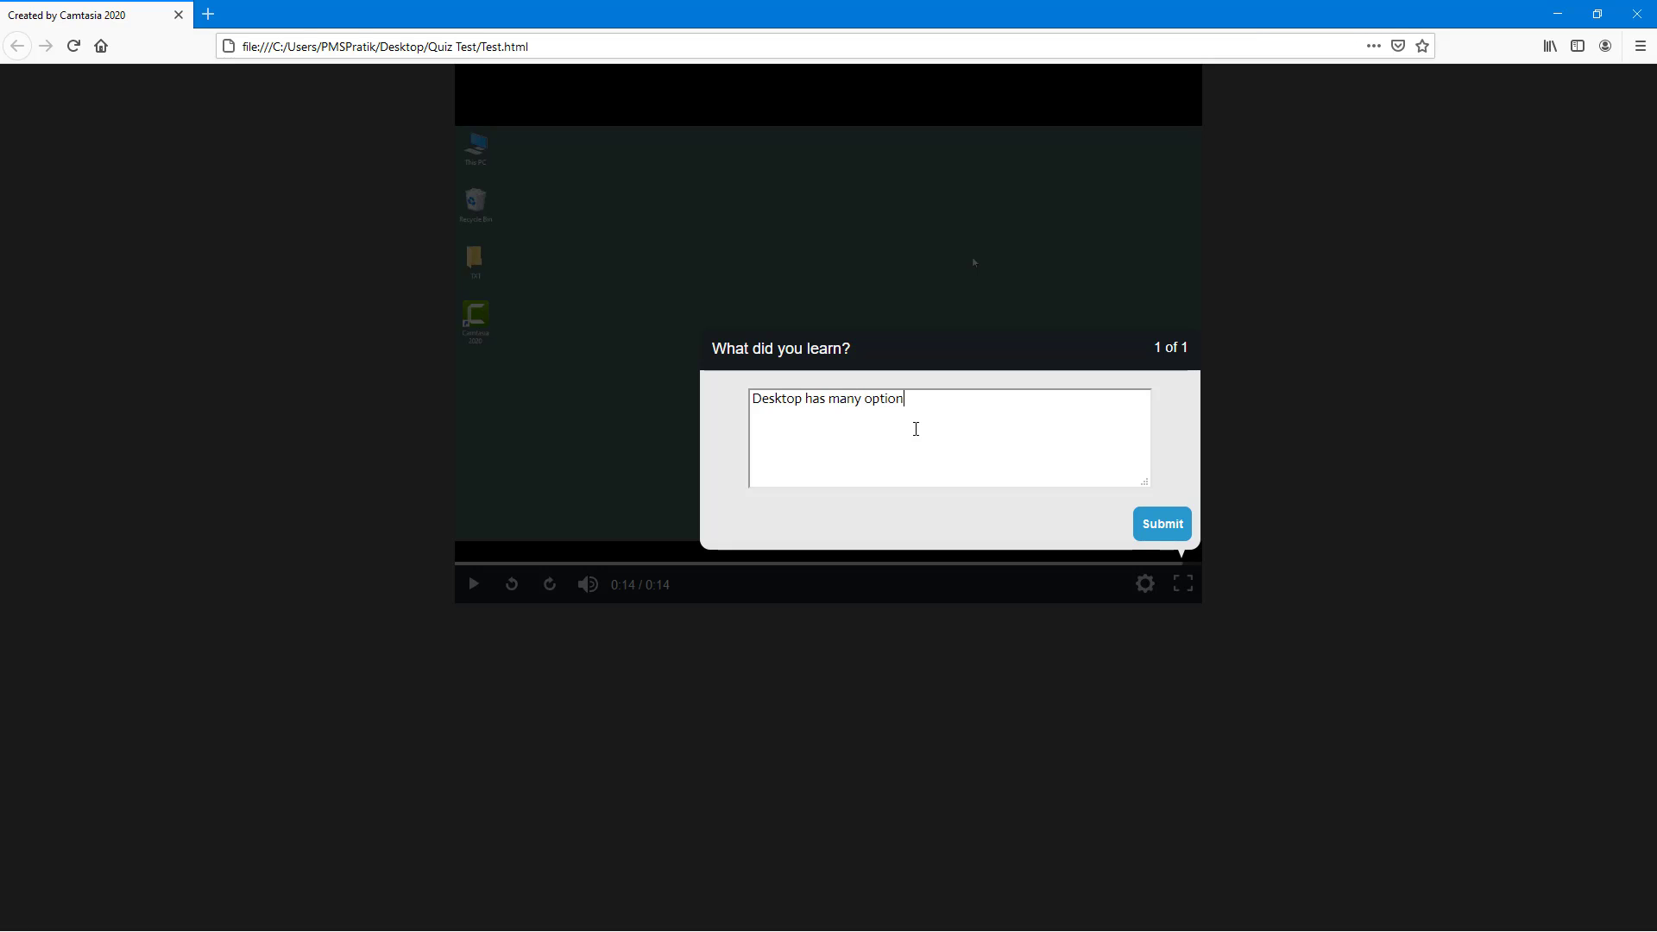
click(1162, 528)
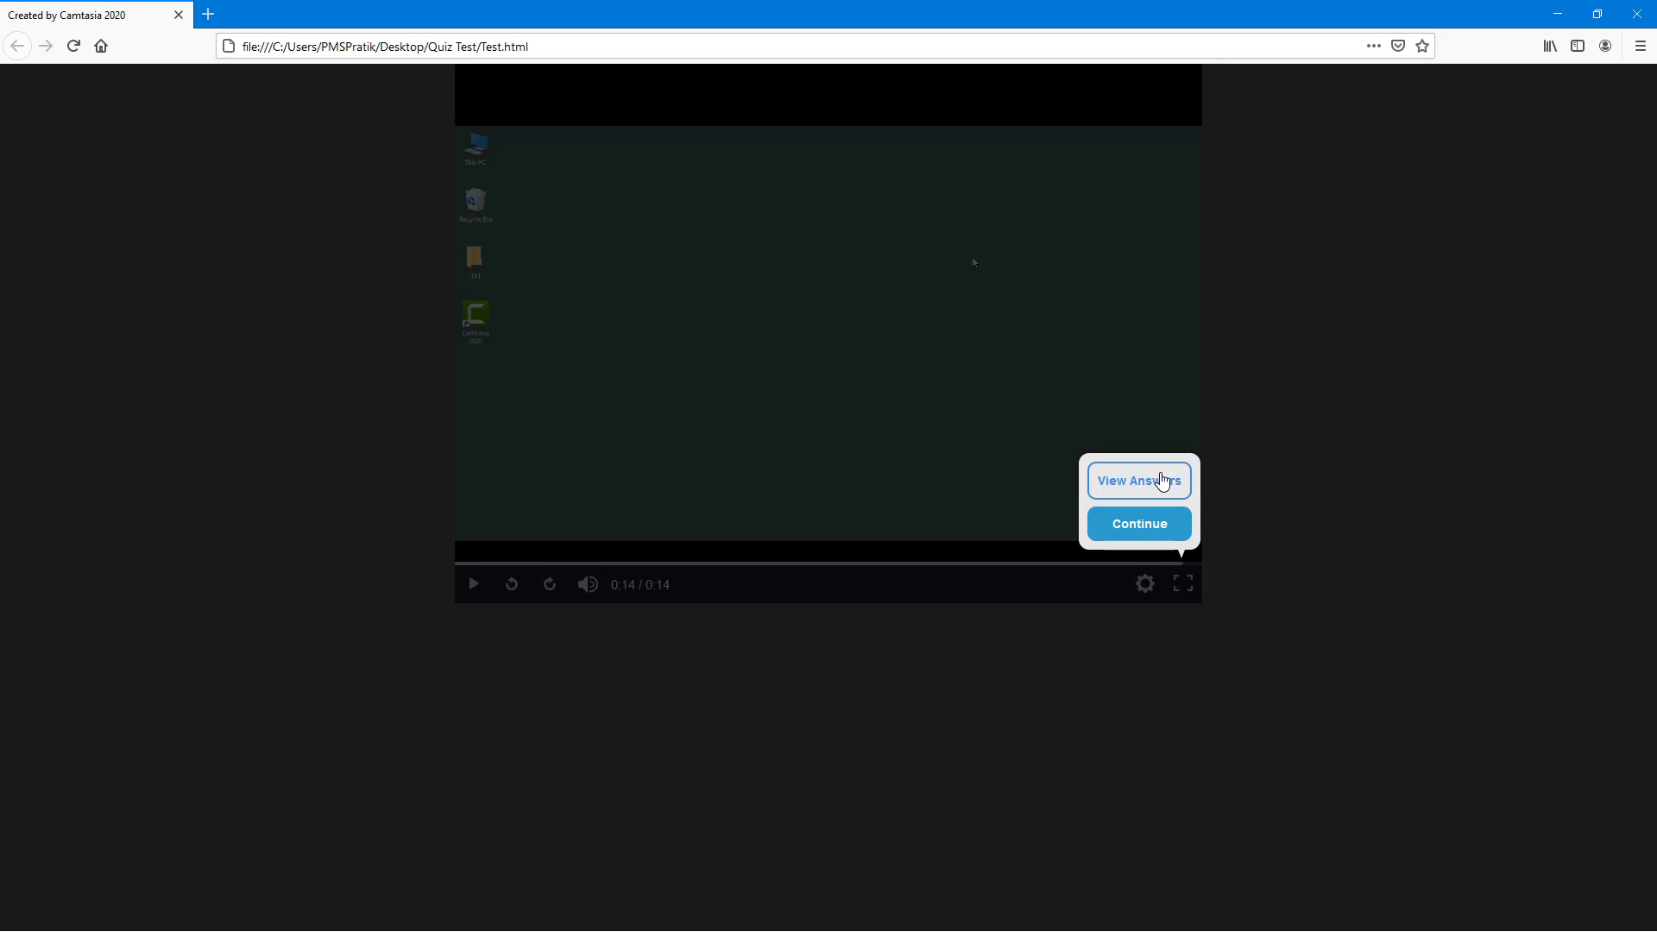
click(1161, 476)
click(1160, 526)
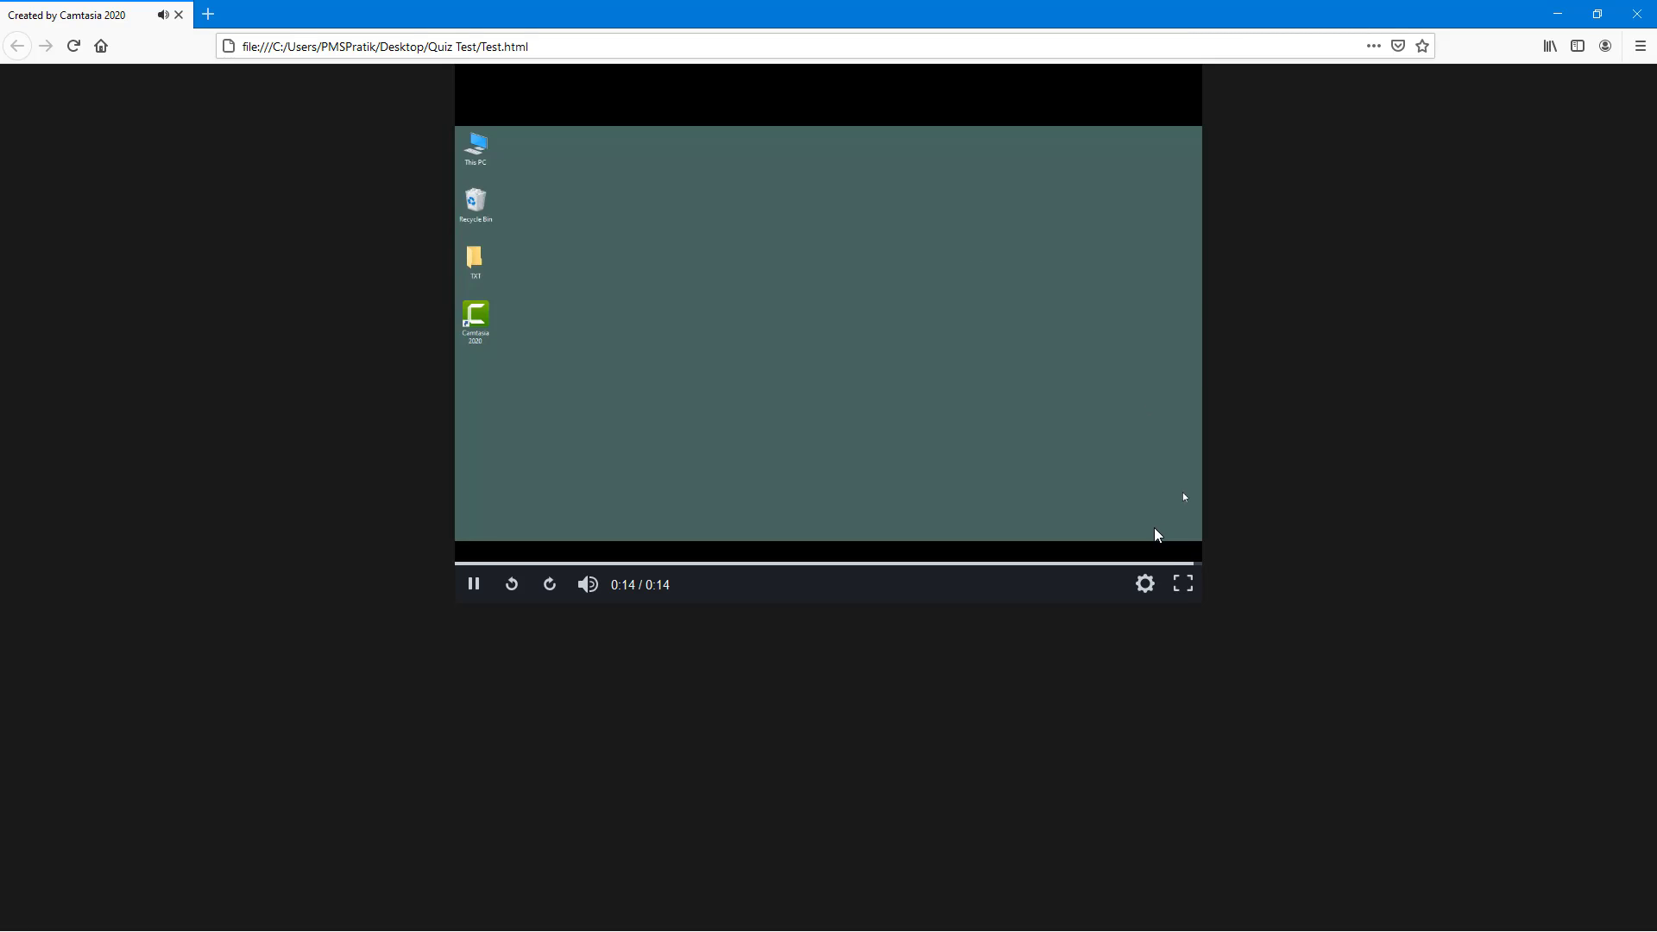
Step: Replay the video from the beginning, pause it and open the player's playback speed setting
click(781, 363)
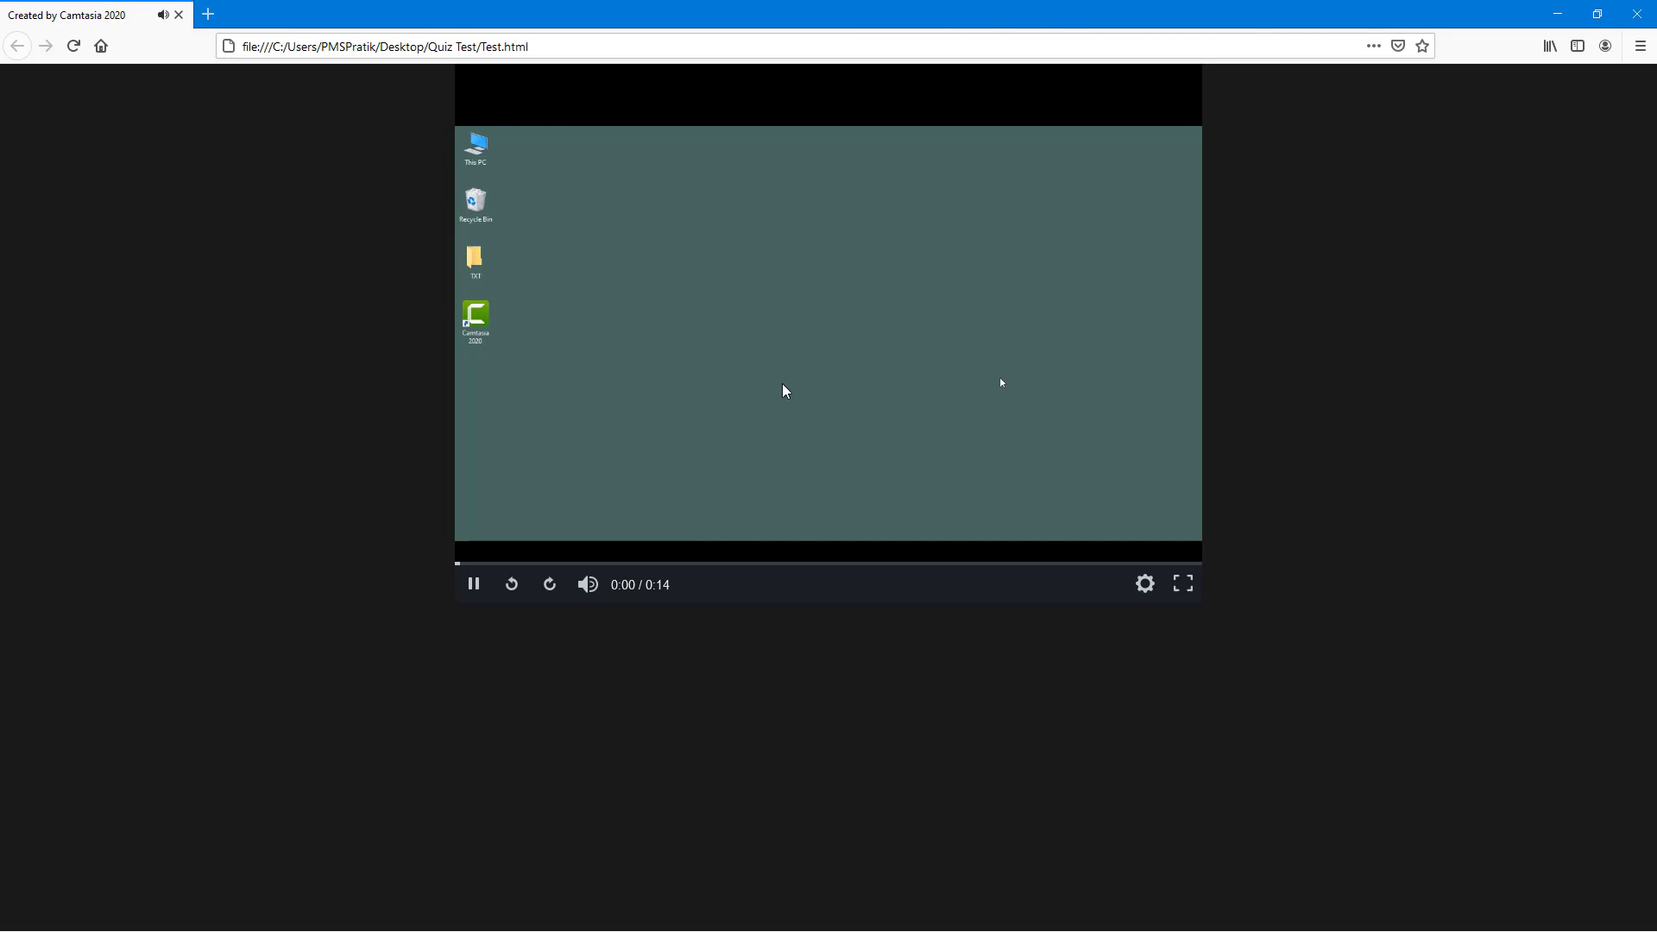
click(473, 584)
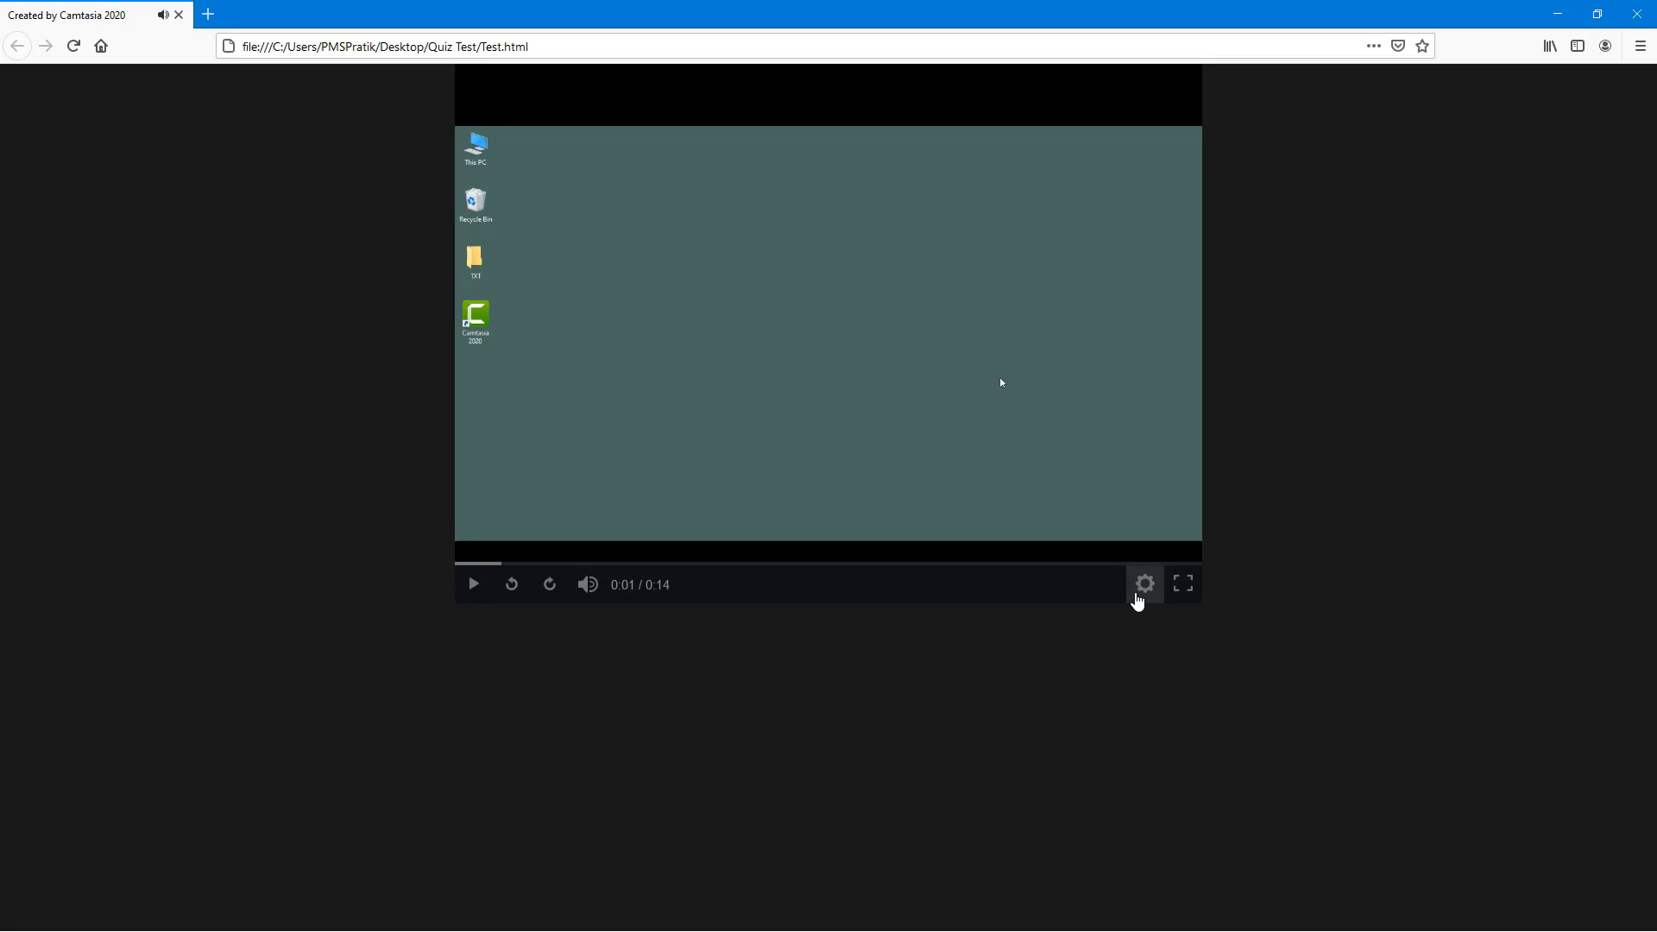
click(1137, 599)
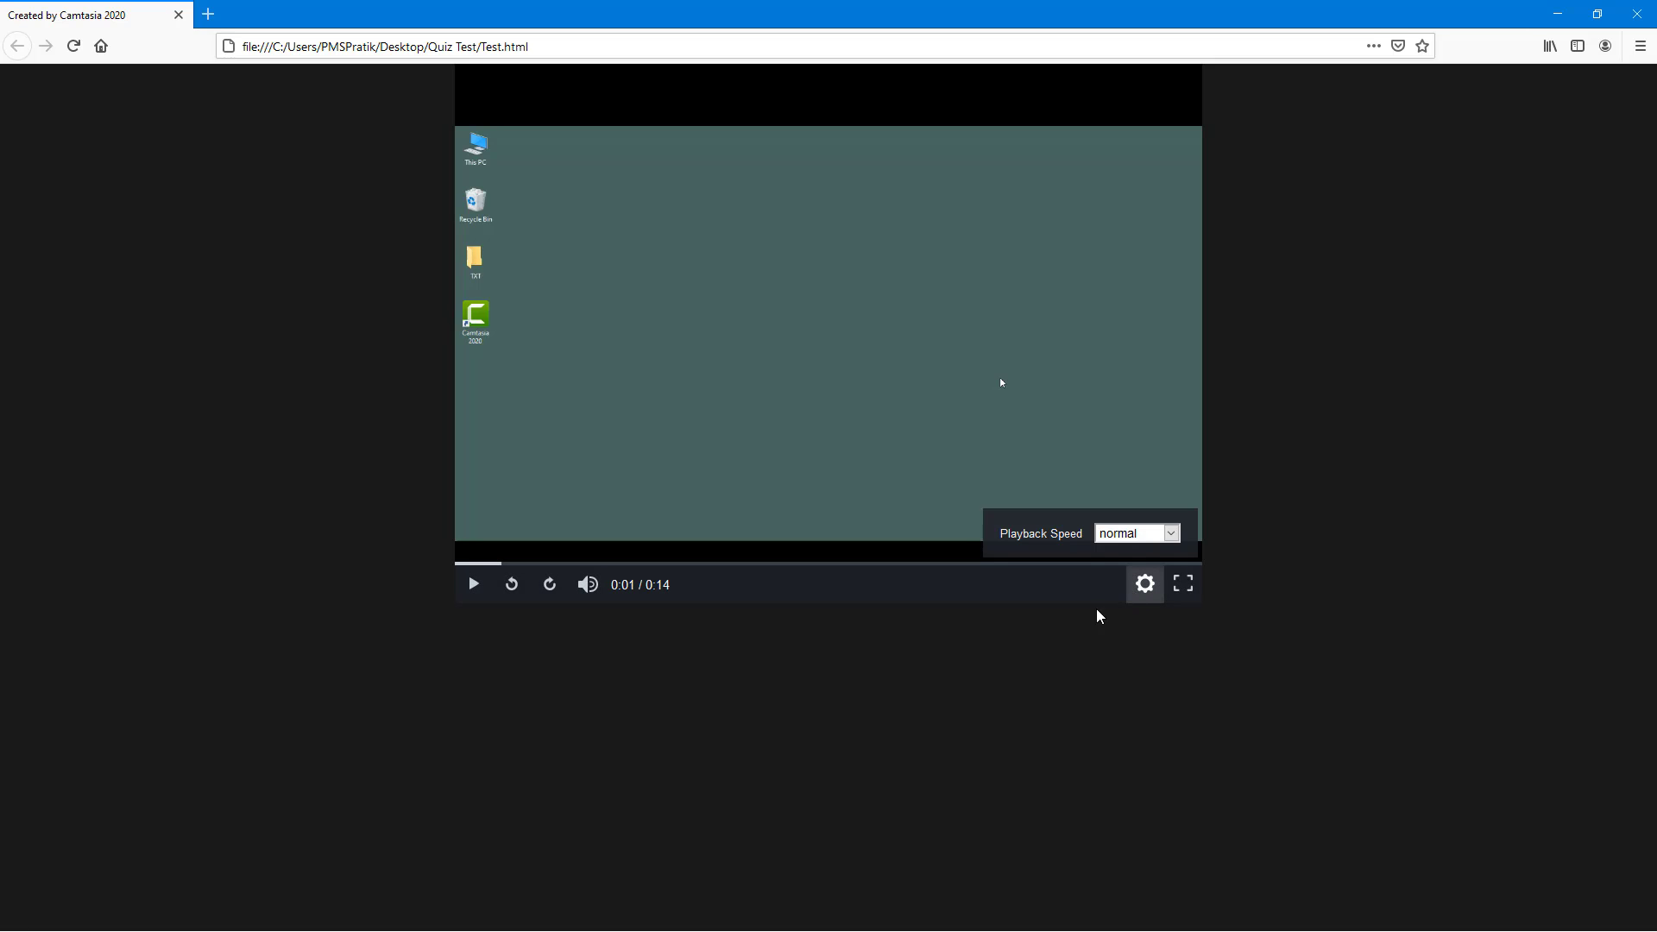